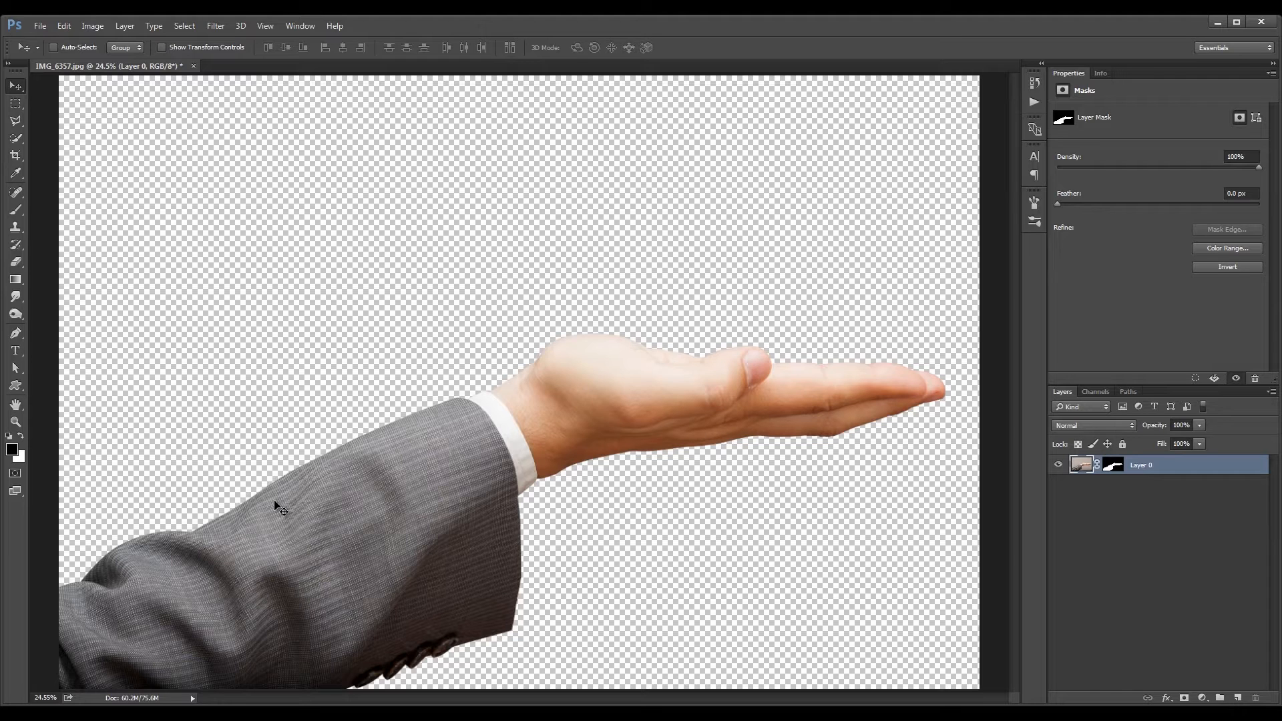
Add a new layer beneath Layer 0 and fill it with the black foreground colour as a backdrop for the hand
key(ctrl+minus)
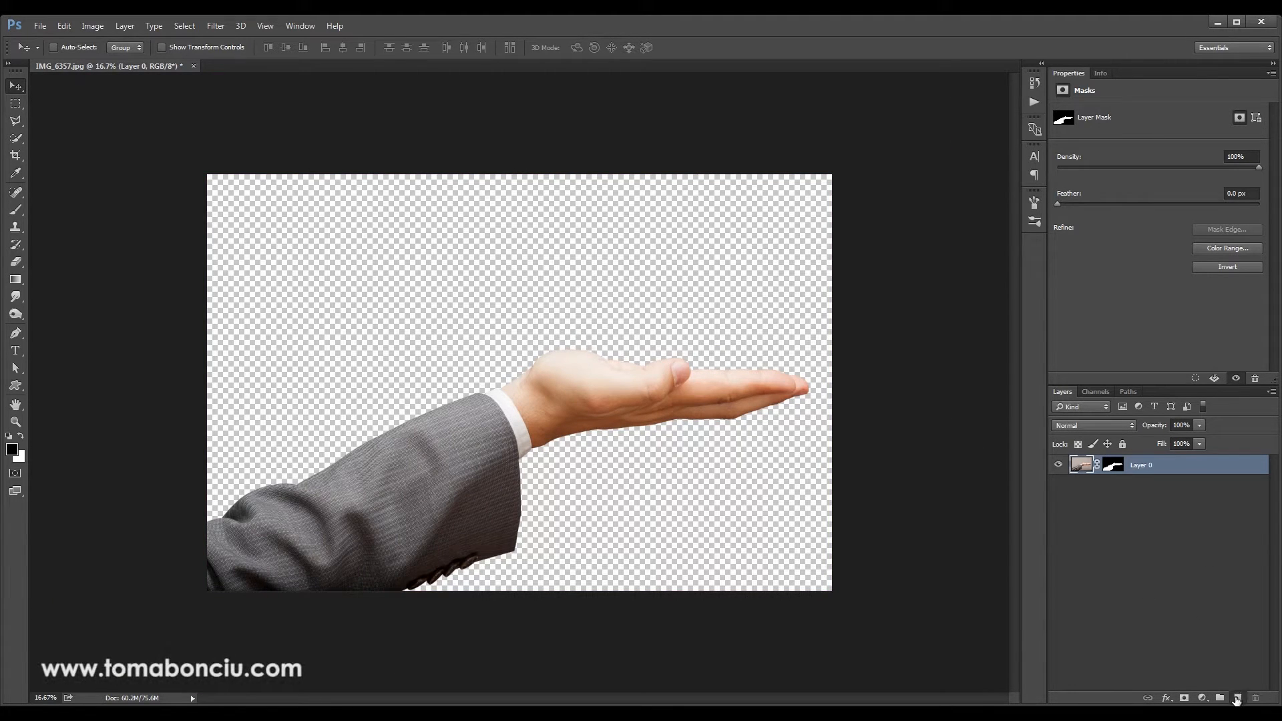
click(1236, 699)
drag(1178, 469, 1139, 493)
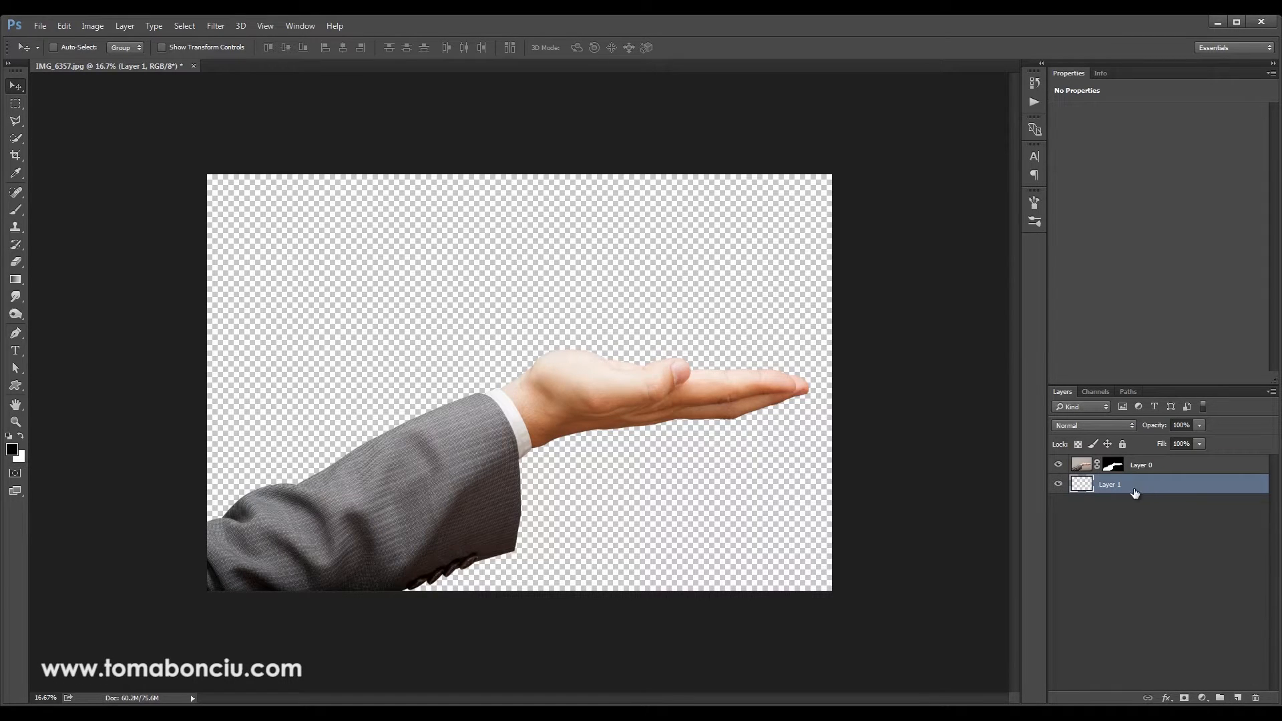
key(alt+BackSpace)
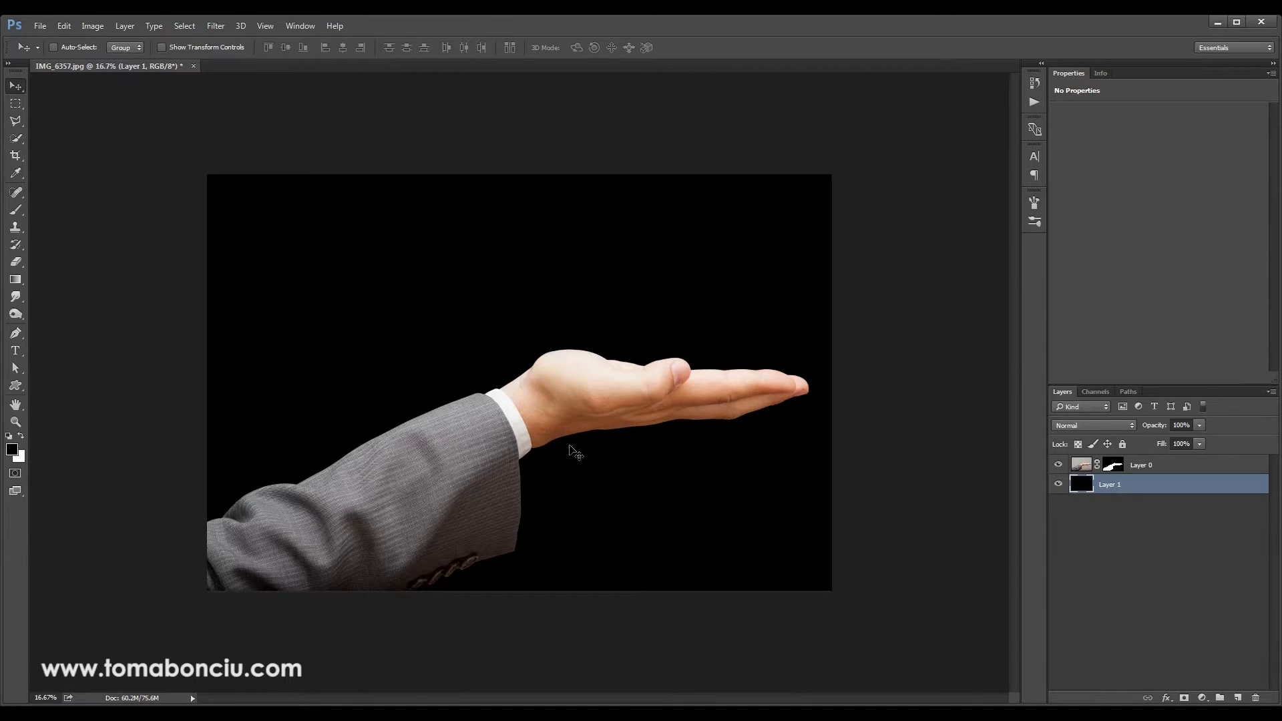
Examine the cut-out fingers up close, switching Layer 0's mask off and on to compare with the original photo
key(ctrl+plus)
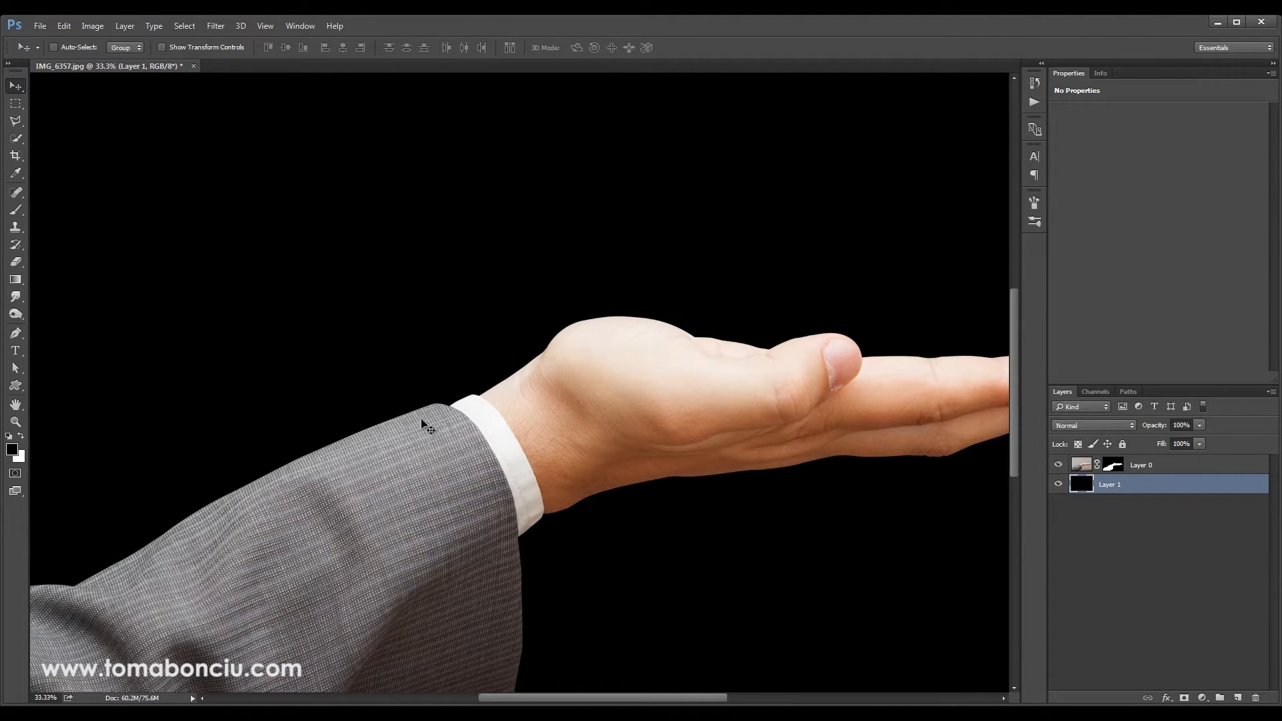
scroll(629, 363, right, 5)
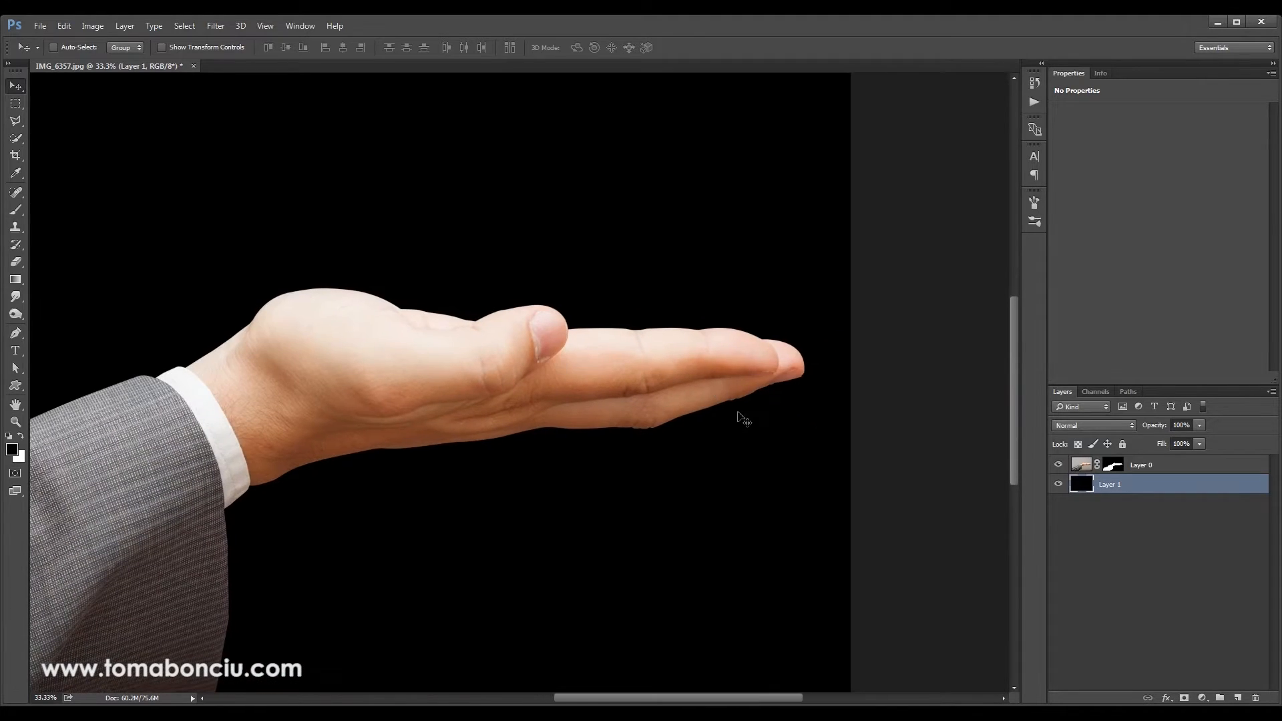
key(ctrl+plus)
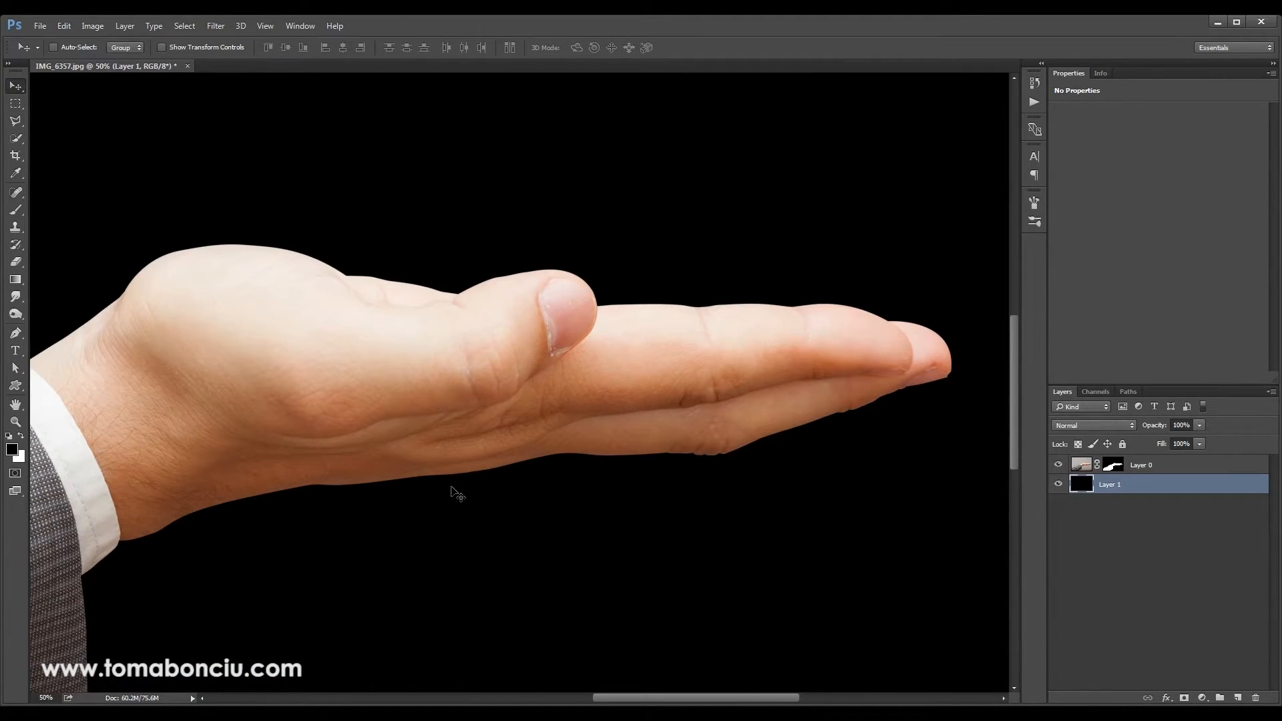
drag(864, 409, 681, 418)
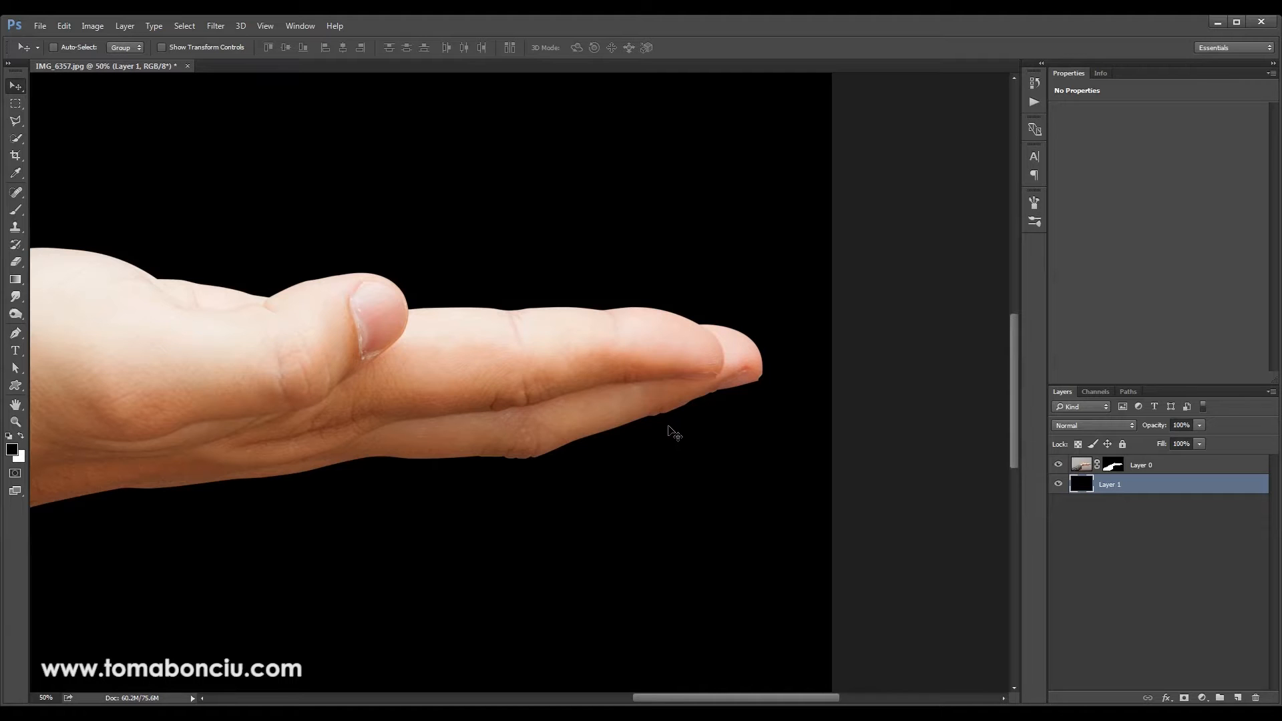
key(ctrl+plus)
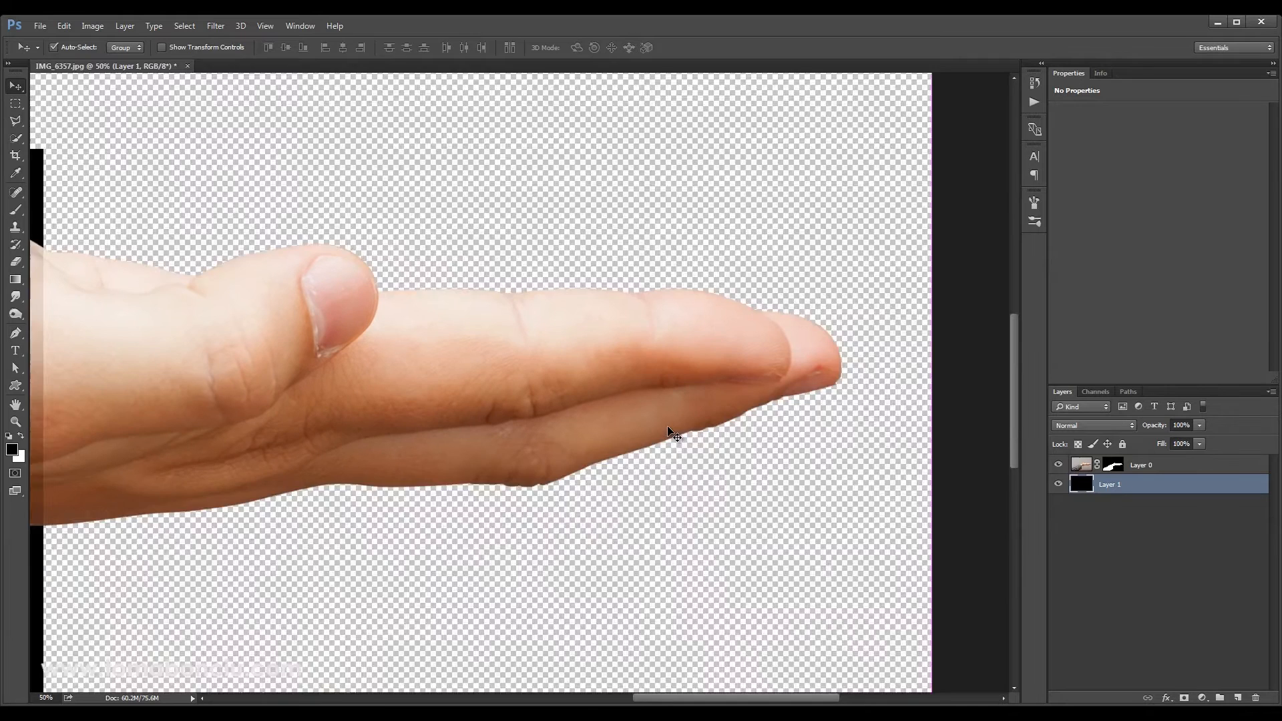
drag(670, 447, 578, 419)
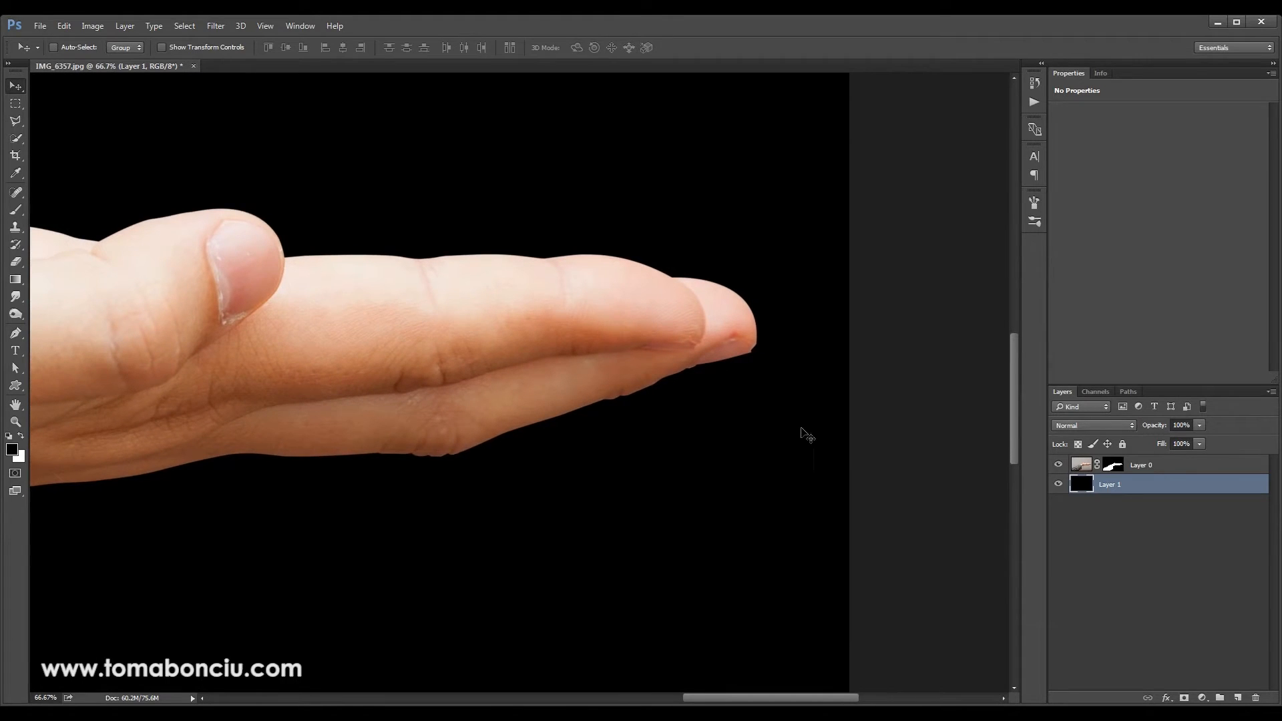
shift+click(1114, 467)
shift+click(1113, 468)
shift+click(1112, 467)
shift+click(1112, 468)
shift+click(1113, 468)
shift+click(1113, 468)
shift+click(1115, 466)
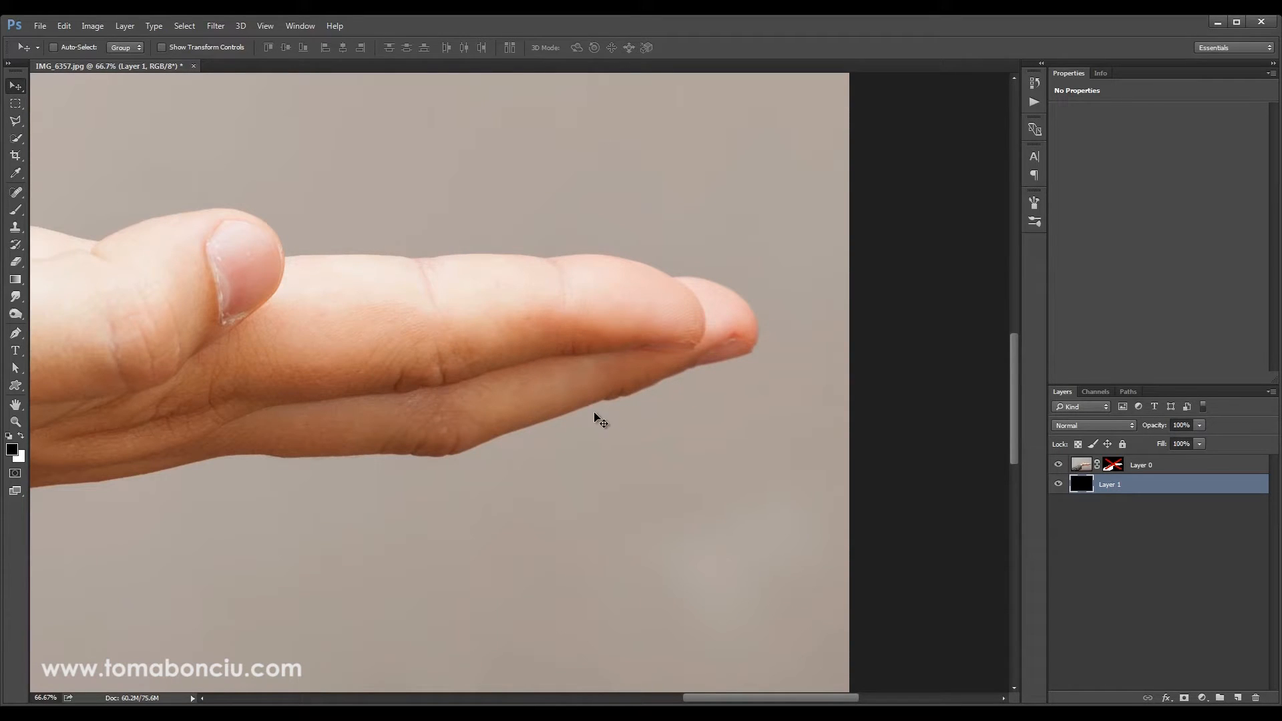
shift+click(1115, 465)
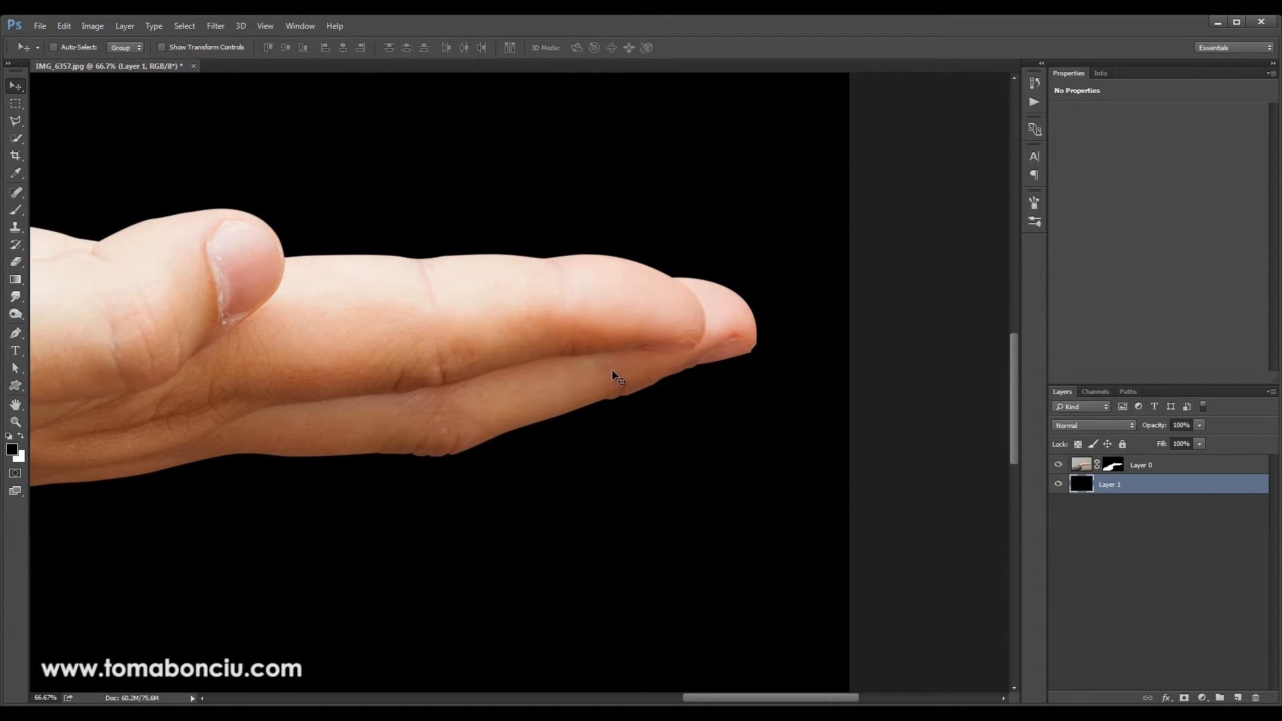
Examine the hand's outline between wrist and fingertips, comparing the edges with Layer 0's mask disabled and enabled
drag(377, 372, 835, 441)
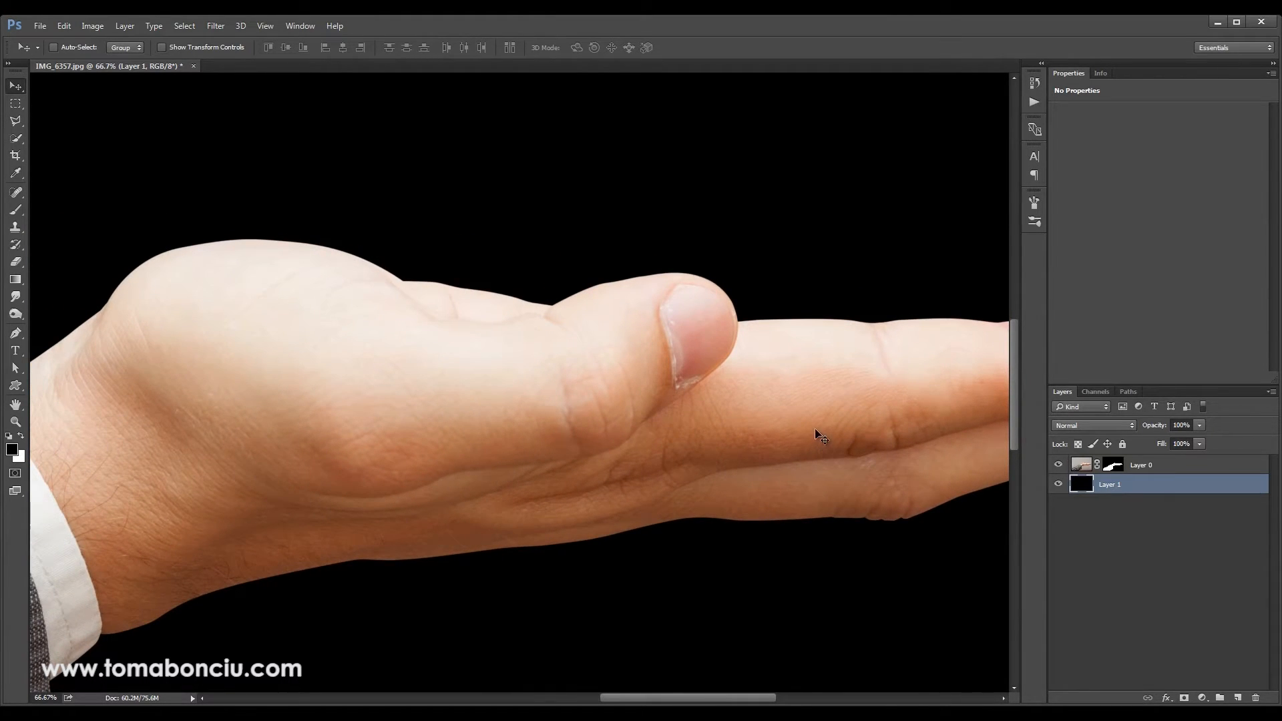
drag(661, 458, 429, 438)
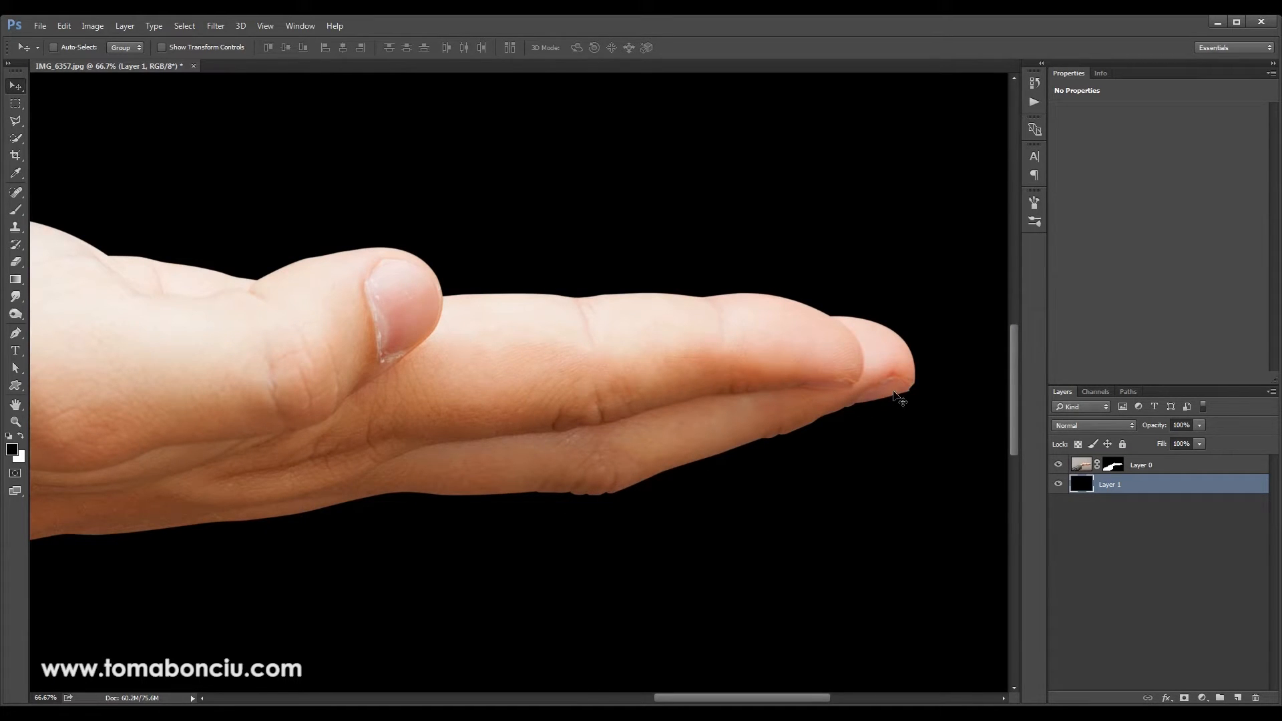
drag(174, 544, 644, 434)
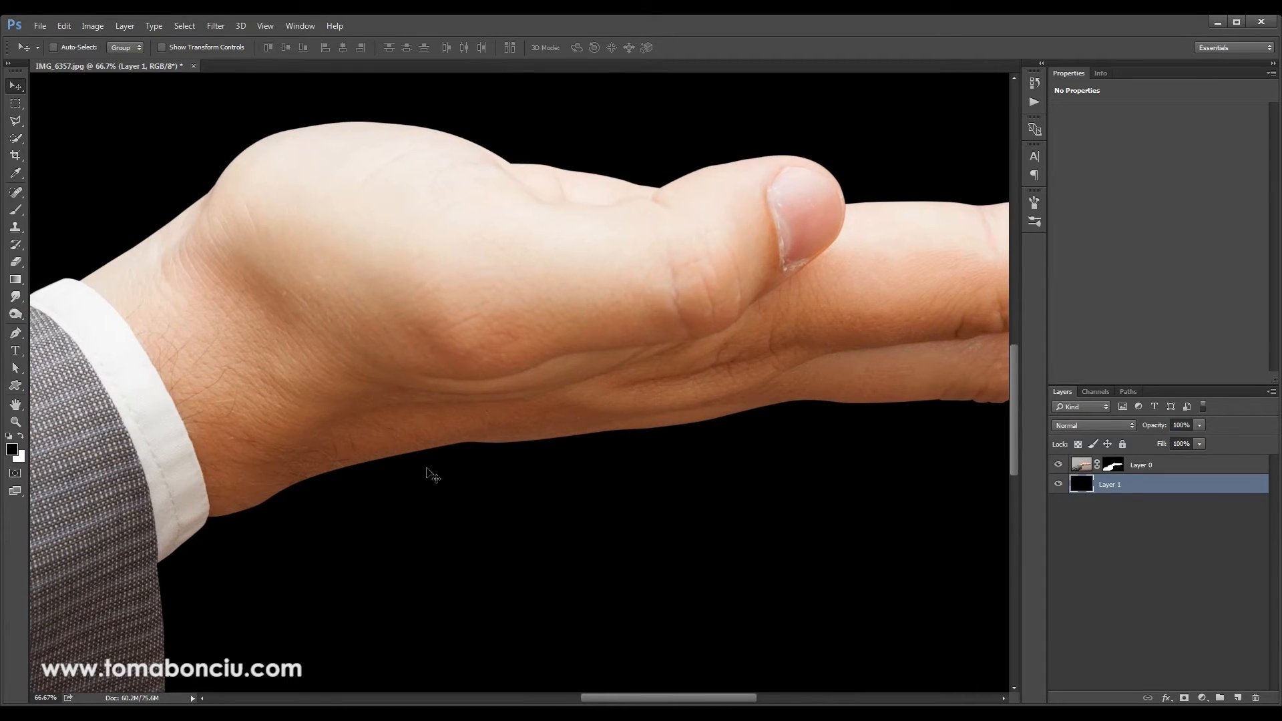
drag(756, 370, 650, 468)
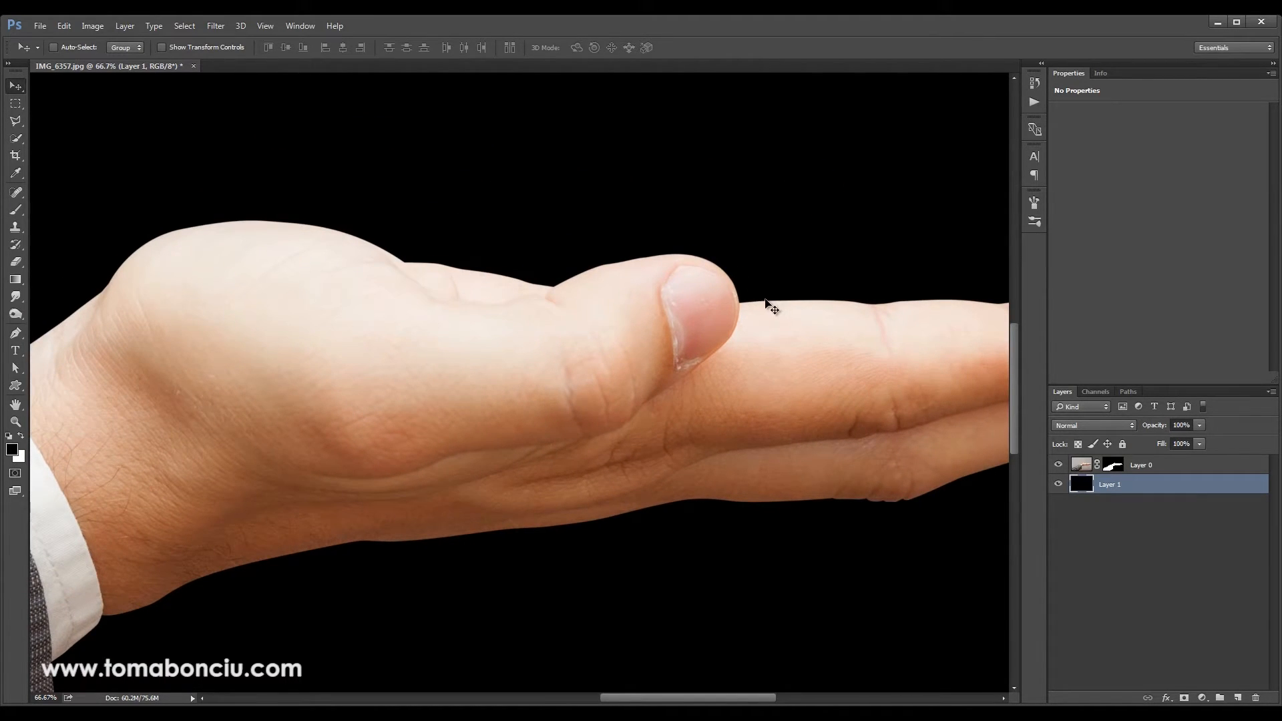
drag(797, 414, 631, 394)
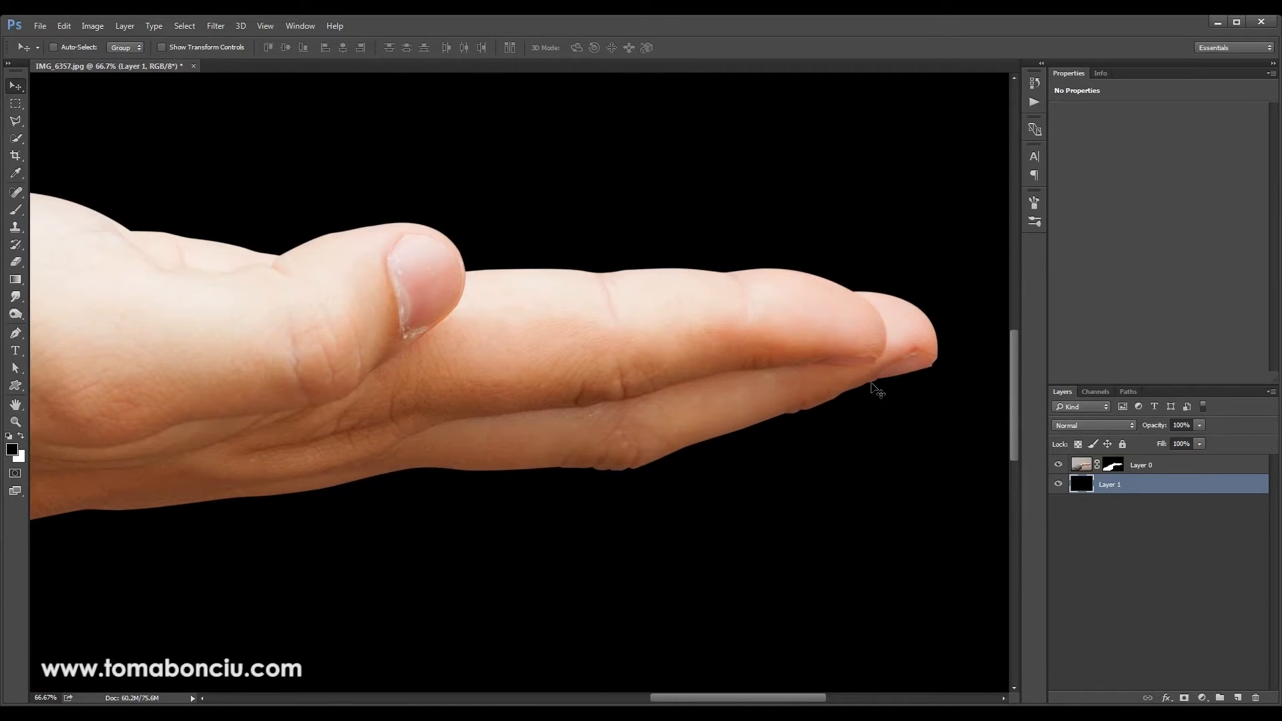
shift+click(1115, 466)
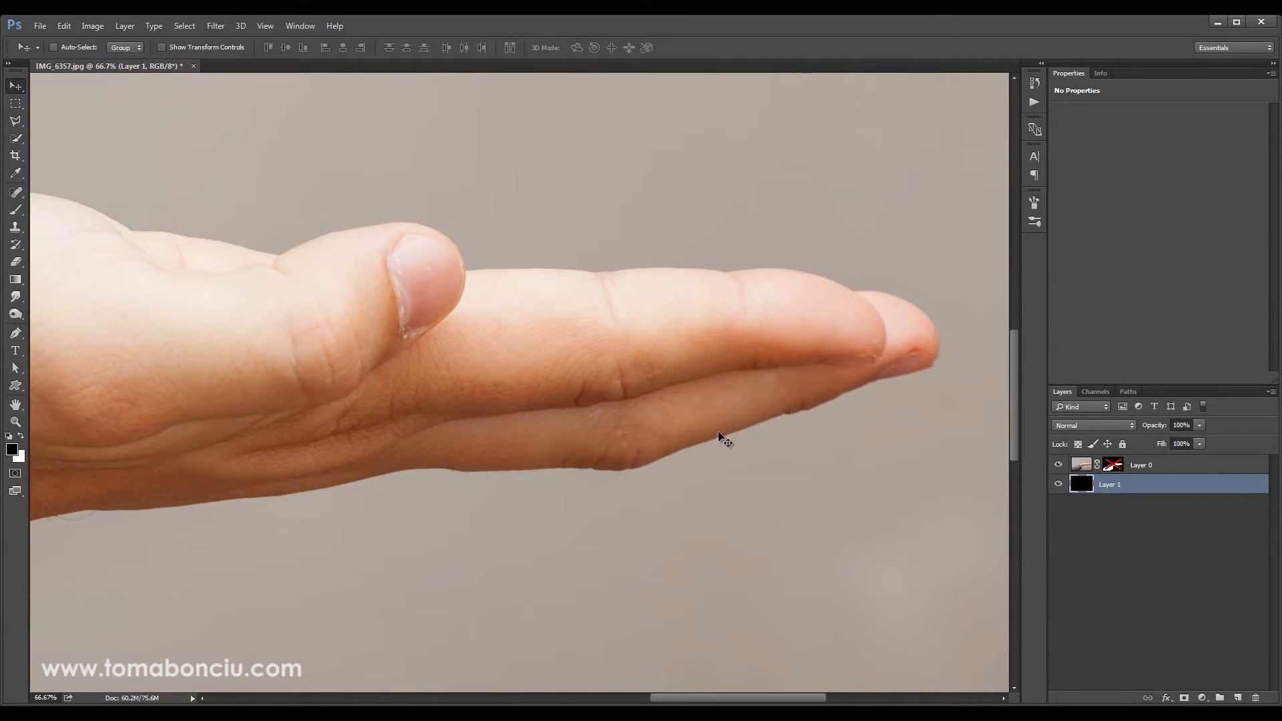
shift+click(1114, 468)
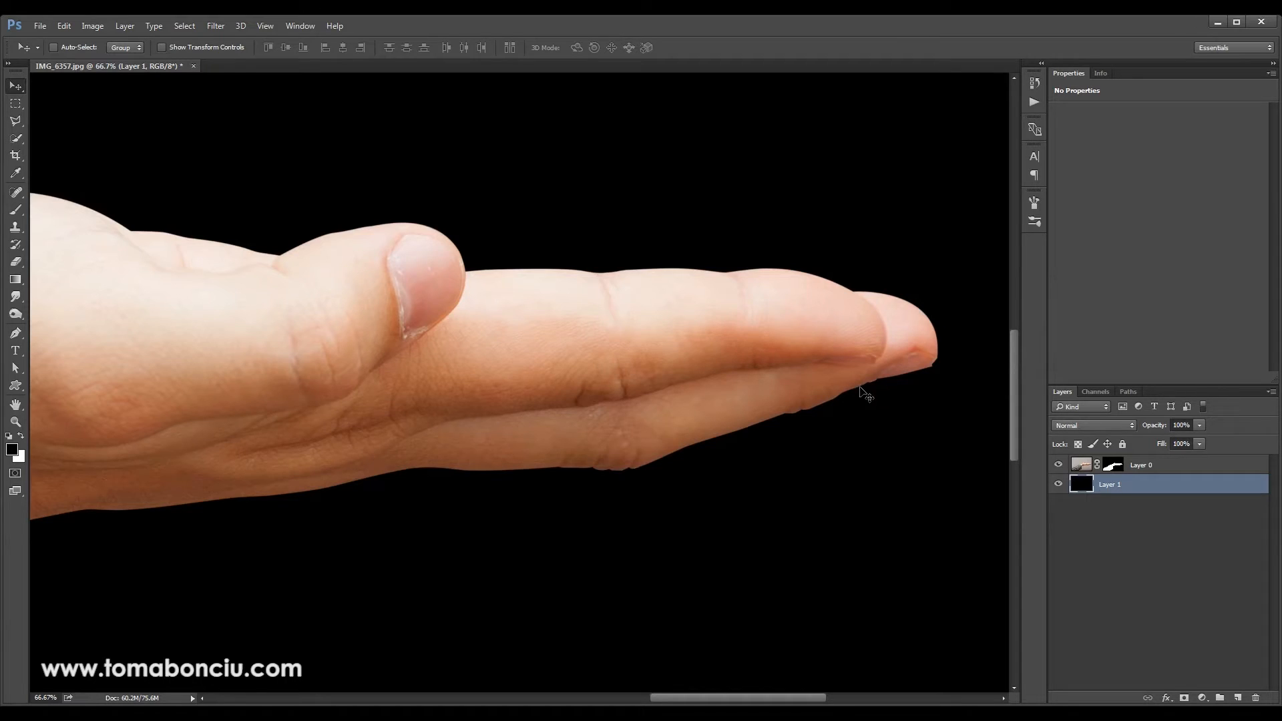
Select Layer 0's layer mask and look at its Refine Mask settings without changing any of them
click(1113, 466)
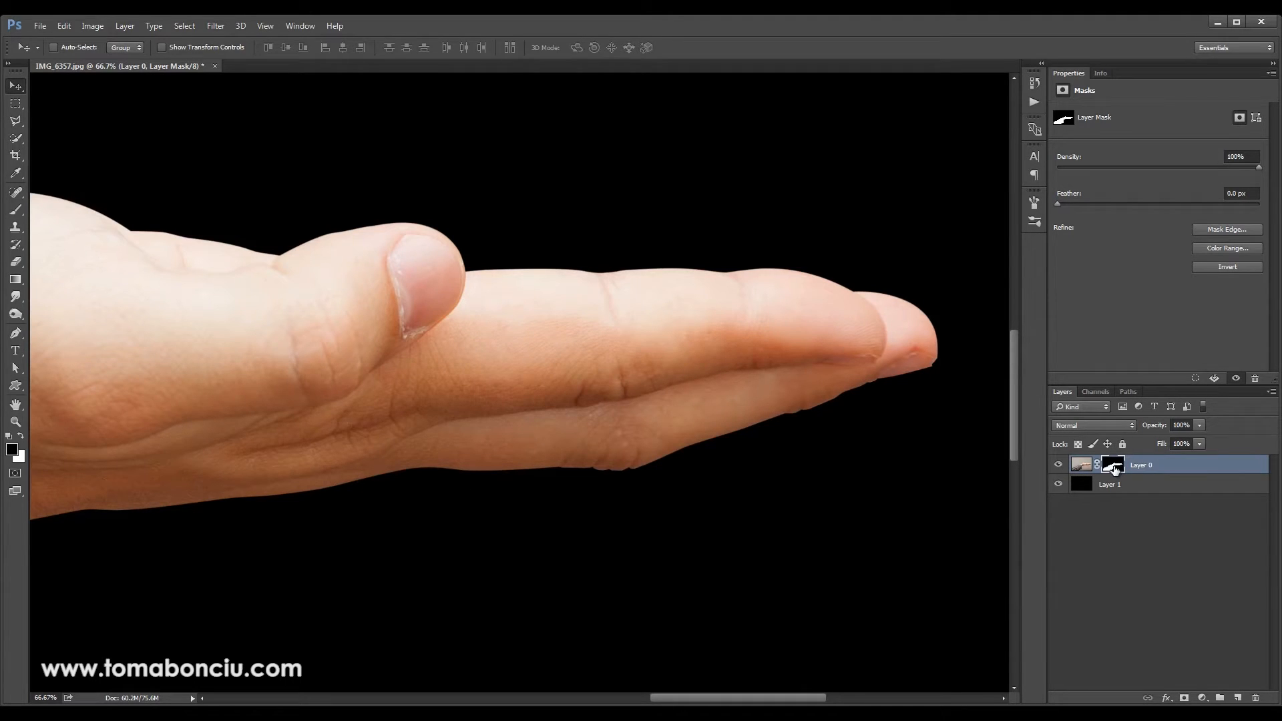
click(1221, 229)
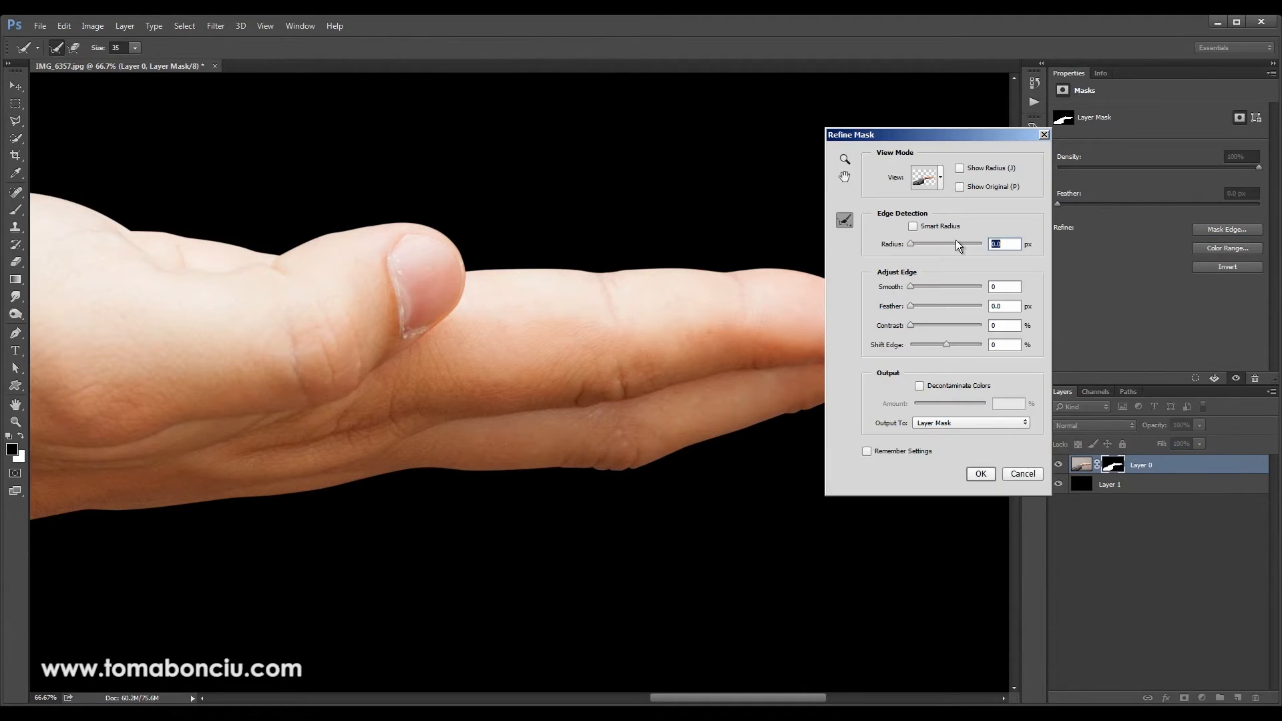
key(Return)
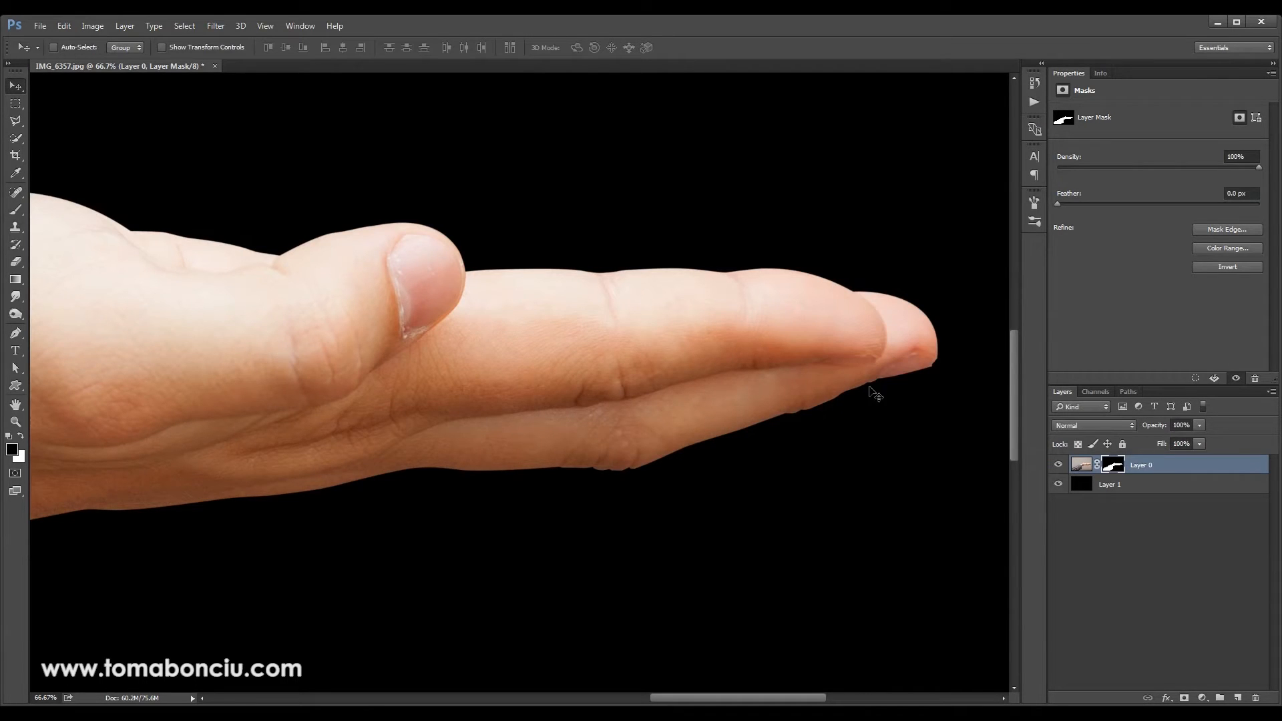
Outline the hand's lower edge from fingertip to wrist with the Polygonal Lasso, closing the selection through the black area below
mouse_move(873, 395)
mouse_down()
mouse_move(842, 385)
mouse_move(947, 349)
mouse_move(872, 401)
mouse_up()
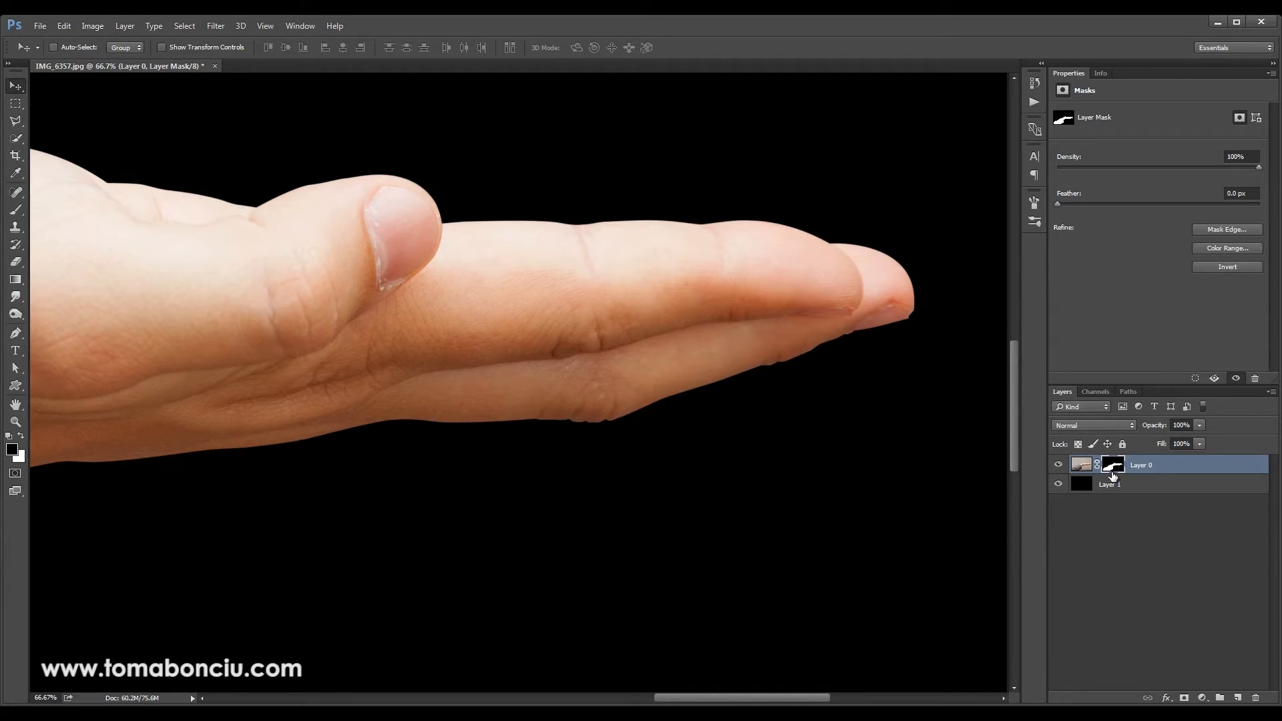
click(18, 123)
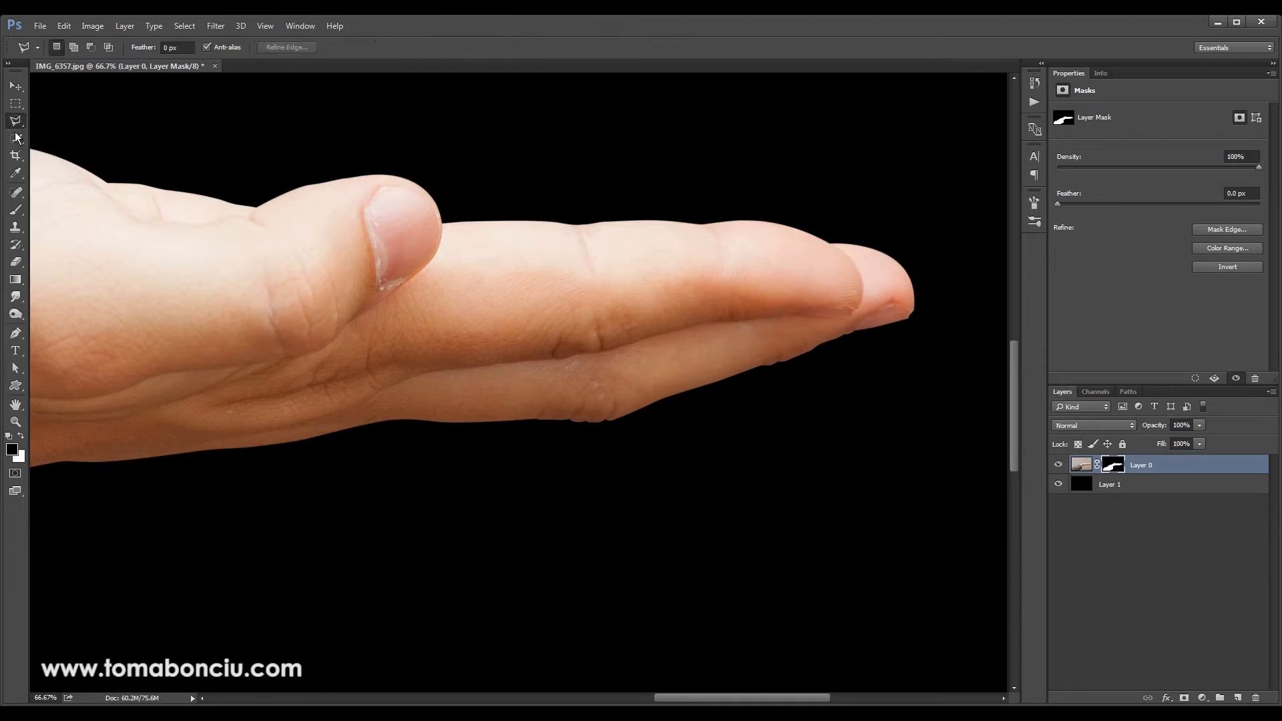
click(920, 299)
click(816, 334)
click(661, 387)
click(559, 407)
click(325, 415)
mouse_move(180, 481)
mouse_down()
mouse_move(461, 383)
mouse_move(529, 376)
mouse_up()
click(406, 348)
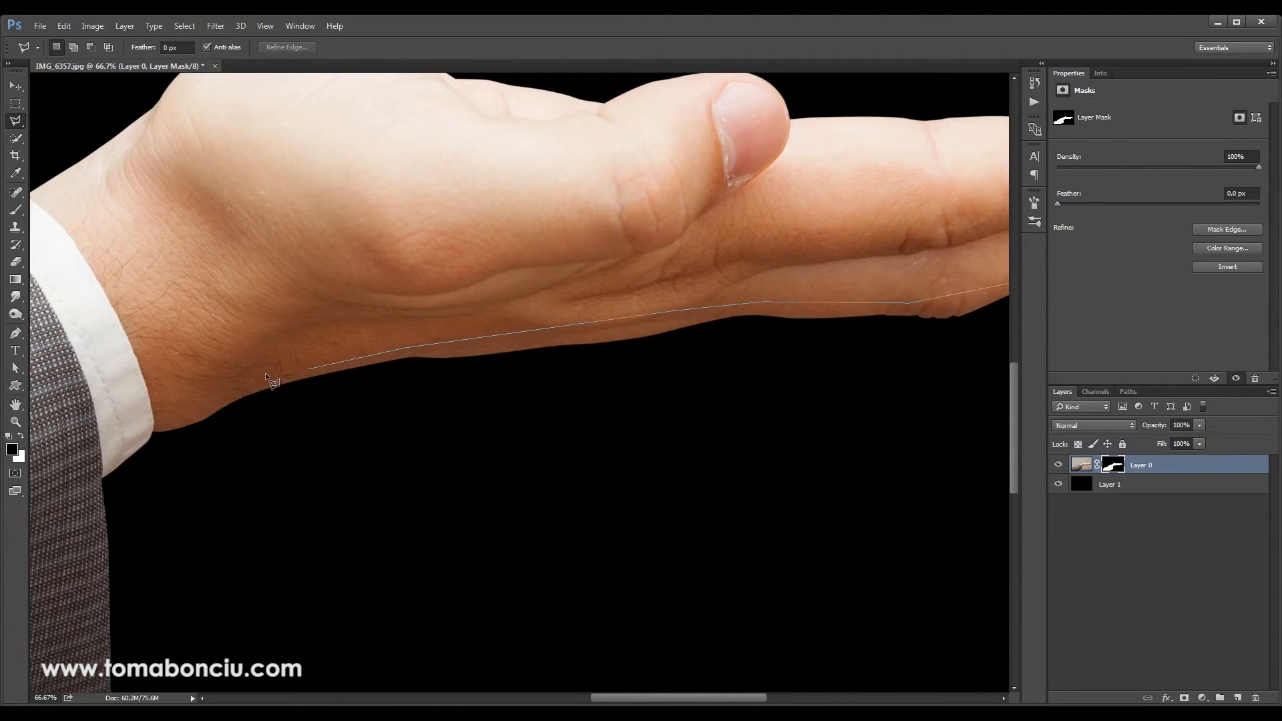
click(154, 427)
click(169, 483)
drag(640, 431, 324, 493)
click(686, 441)
click(965, 285)
click(952, 259)
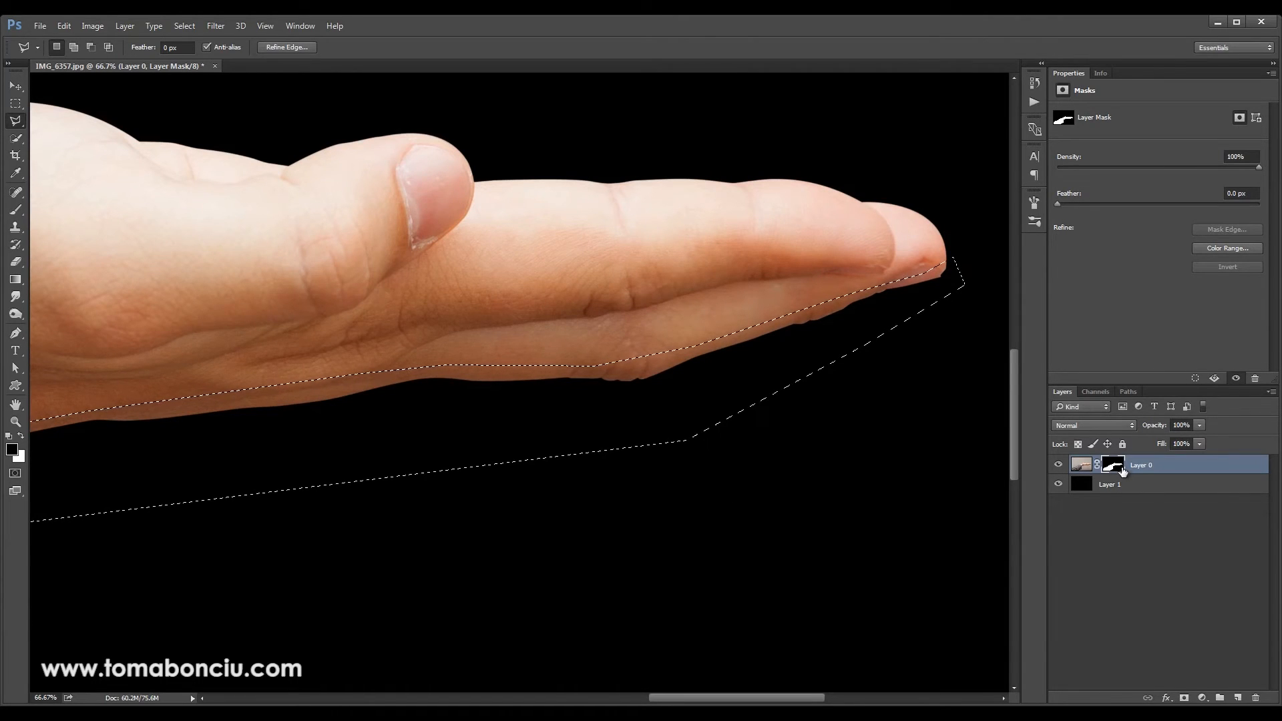
Start a Levels adjustment on the selected part of Layer 0's mask and raise the shadow input level to 60
drag(833, 391, 759, 403)
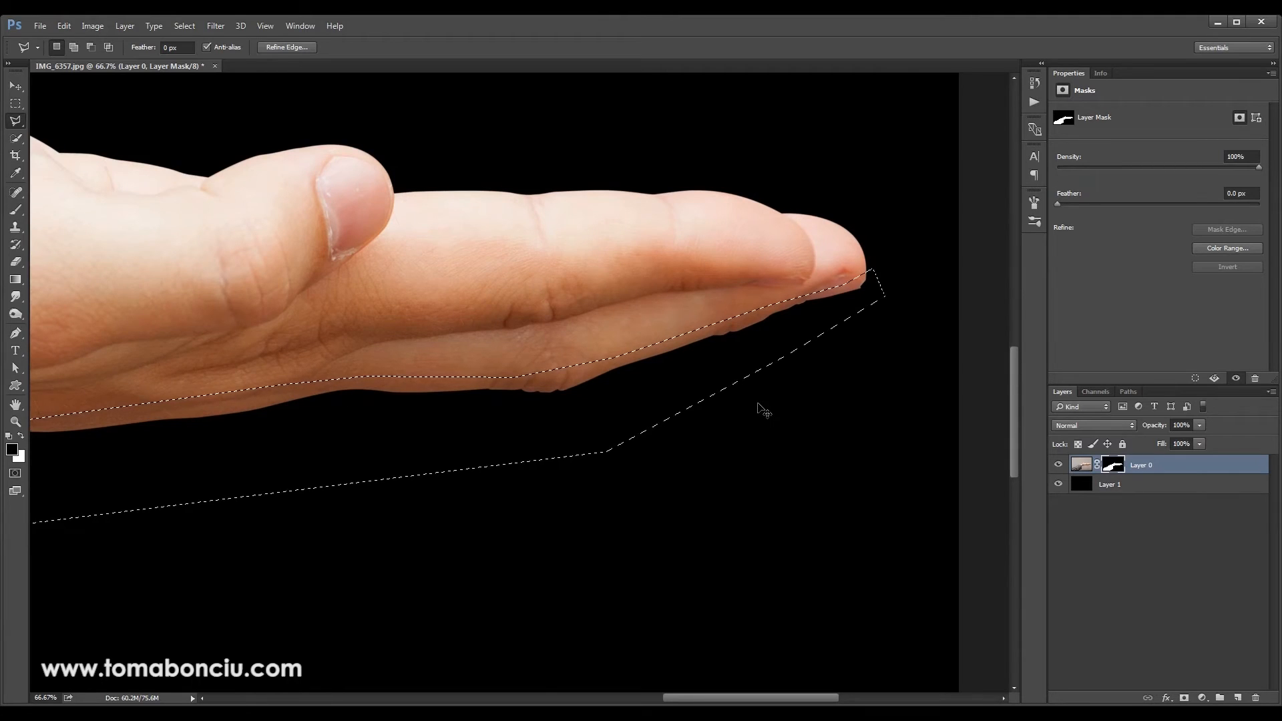
key(ctrl+l)
drag(1040, 148, 1004, 156)
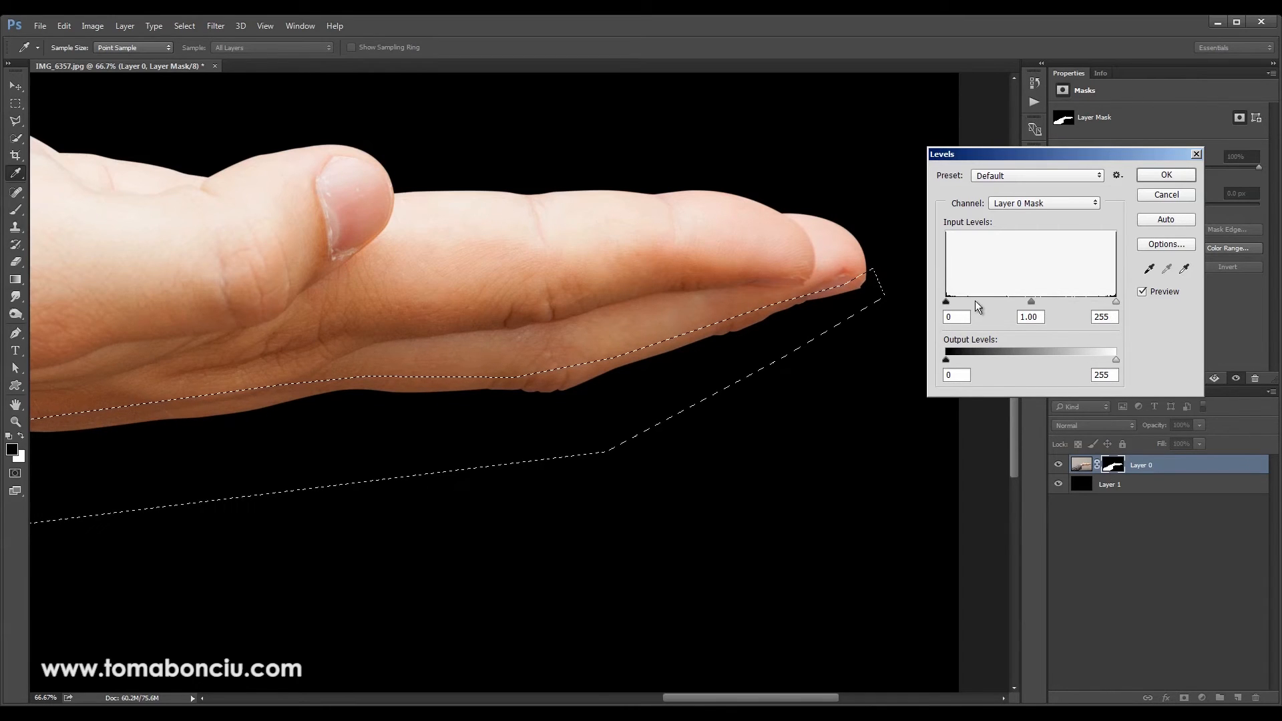
drag(947, 301, 983, 305)
double_click(955, 318)
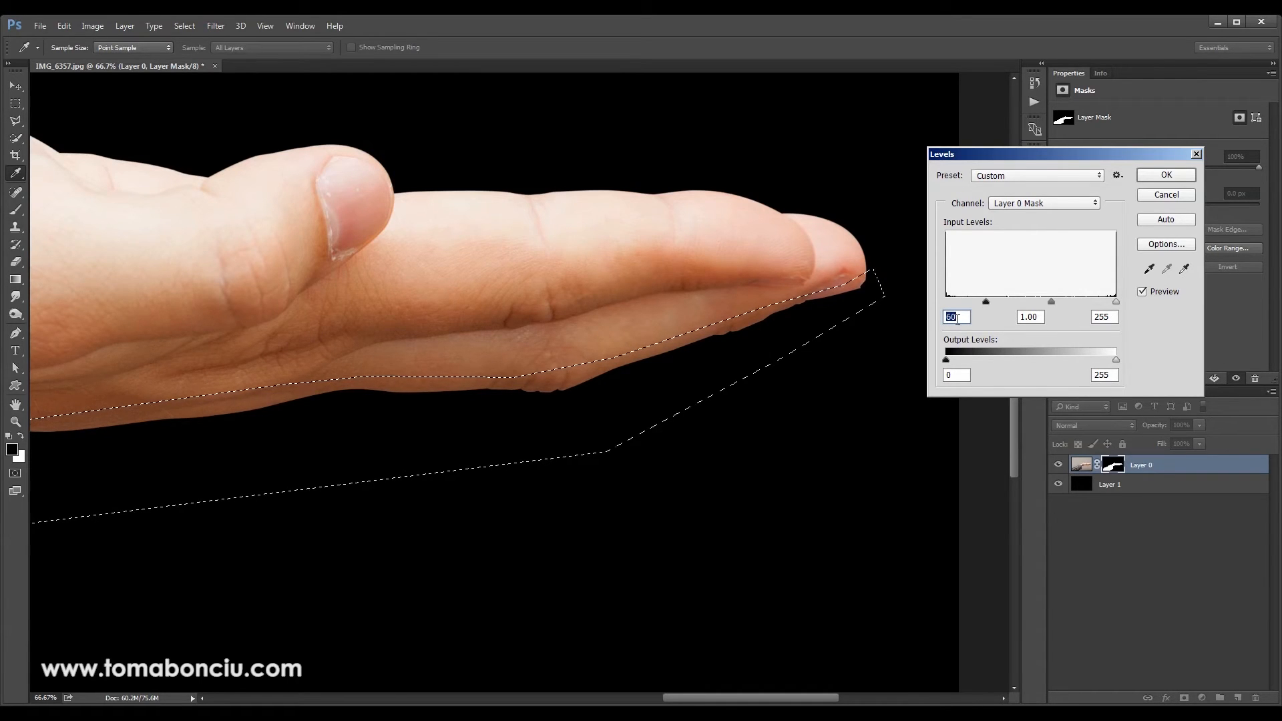
Raise the mask's shadow input level to about 228 while checking the finger edge up close, and apply the Levels adjustment
key(ctrl+plus)
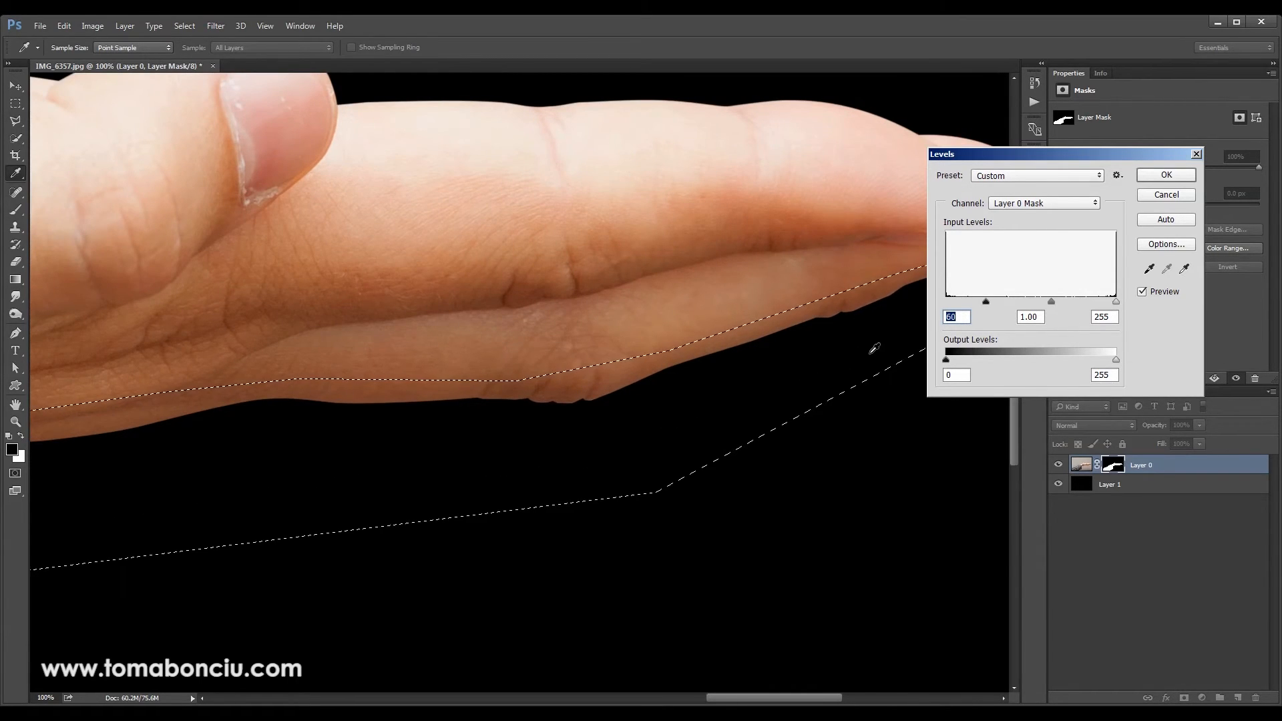
drag(830, 364, 601, 378)
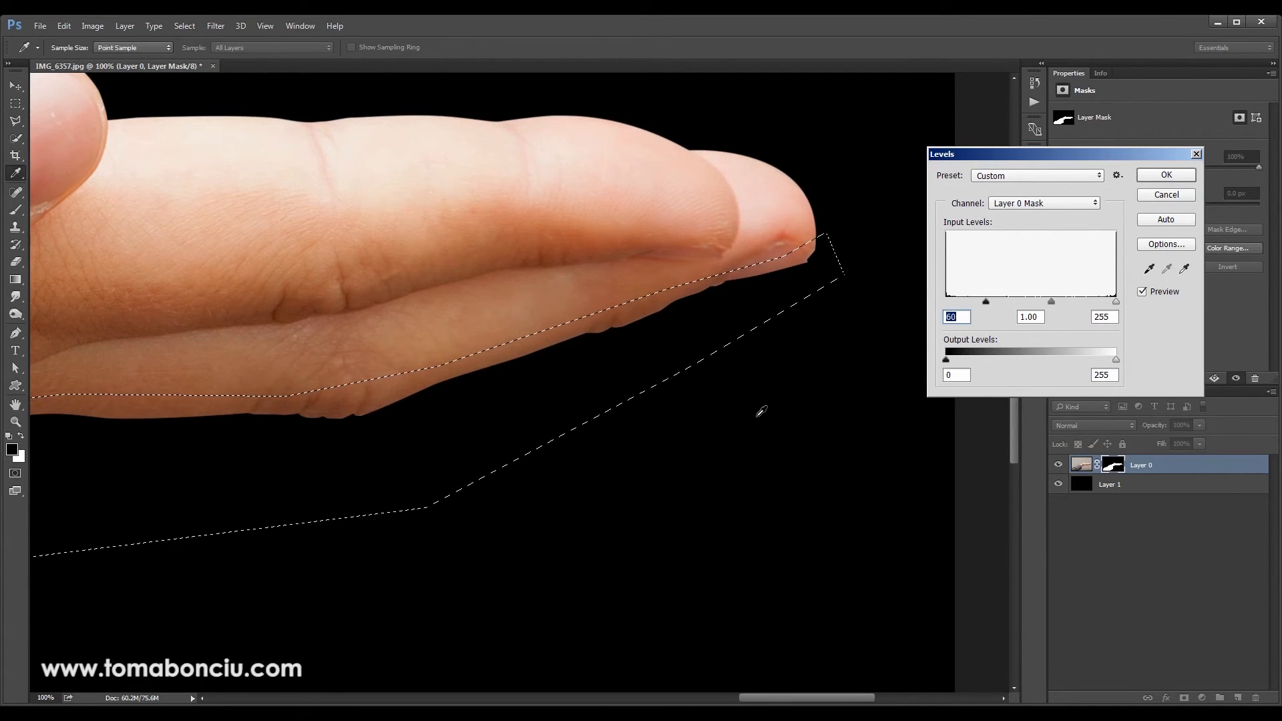
key(ctrl+plus)
drag(690, 292, 692, 335)
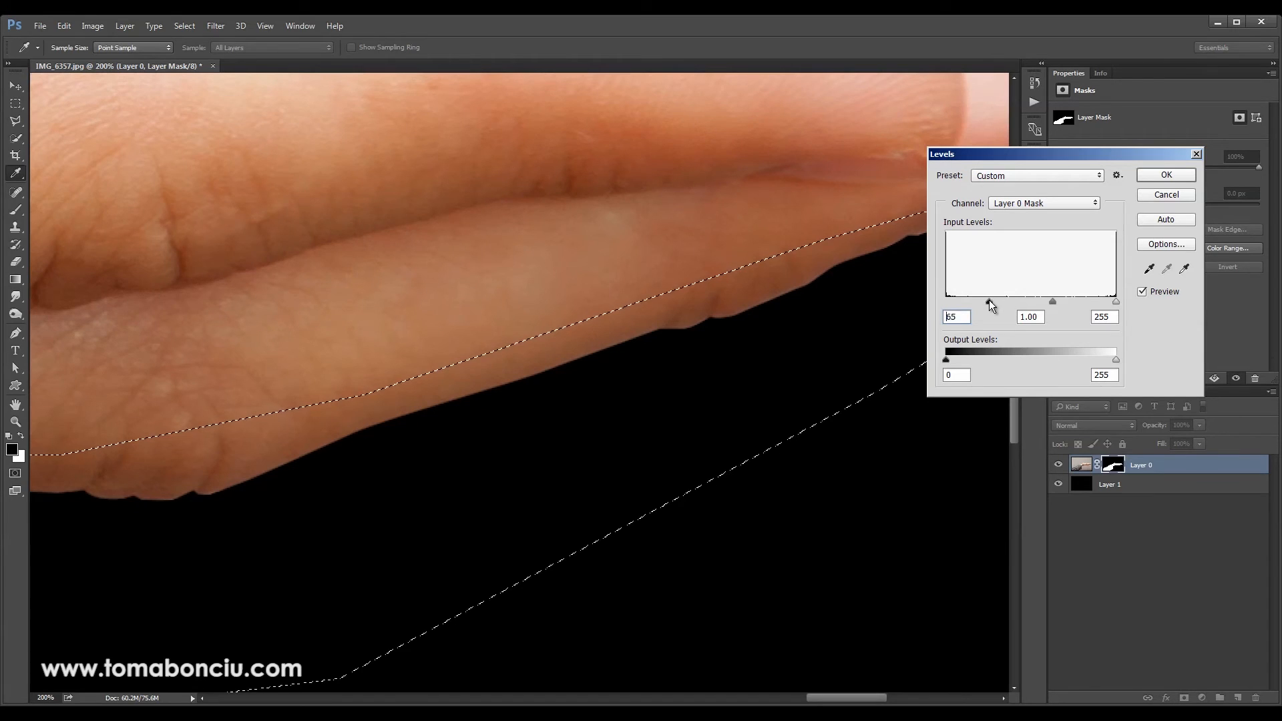
text(98)
text(74)
text(228)
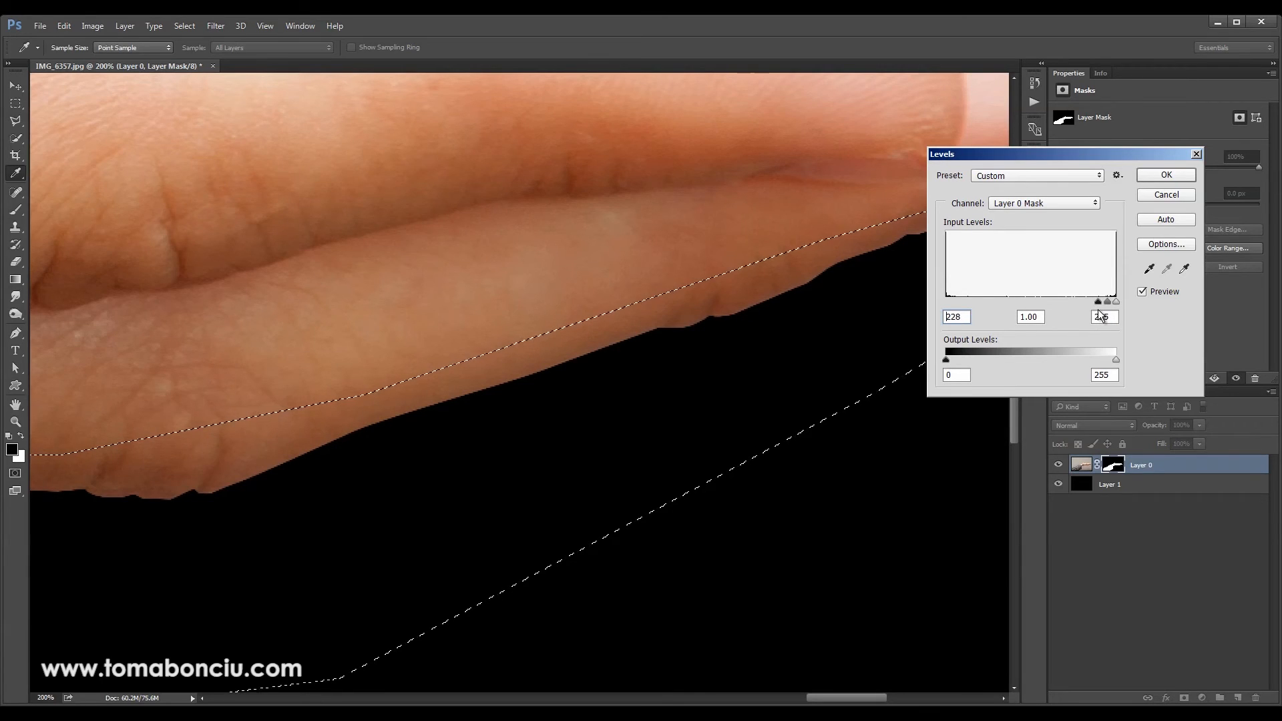
key(Down)
key(Down)
key(Down)
key(Down)
key(Down)
click(1166, 174)
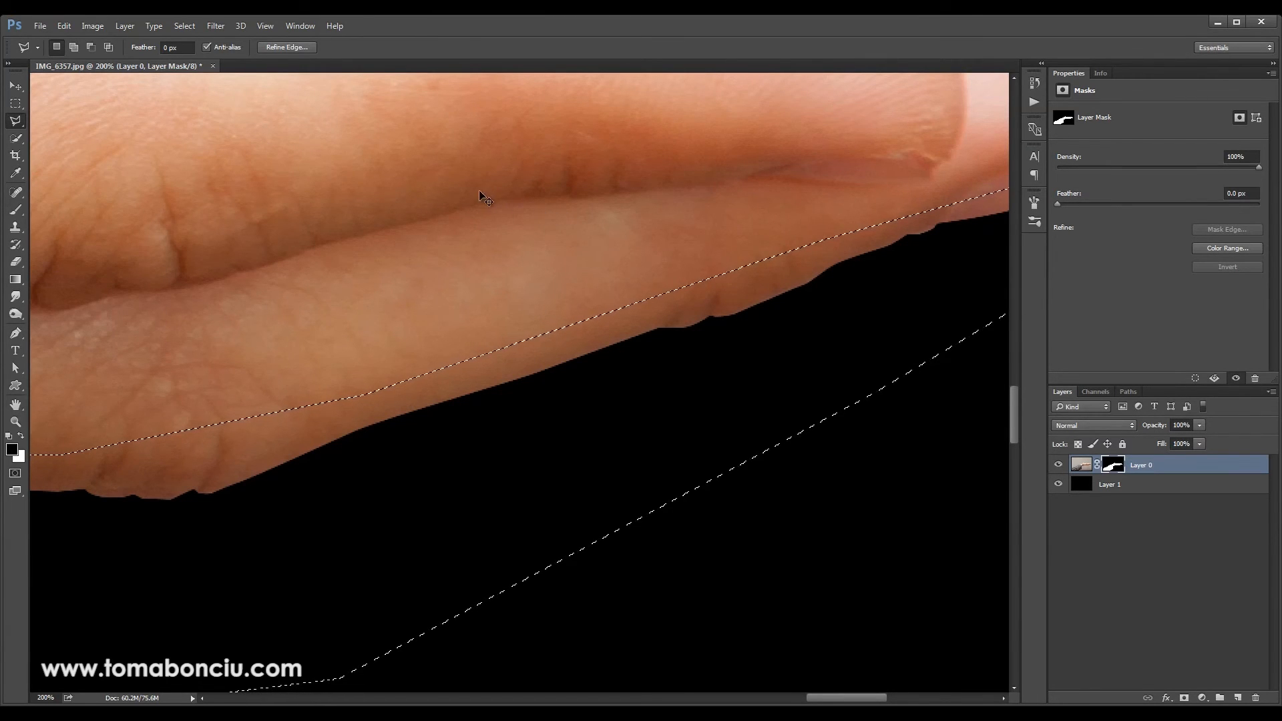
Soften the selected part of Layer 0's mask with a Gaussian Blur of 1.0 pixel radius, and clear the selection
click(220, 28)
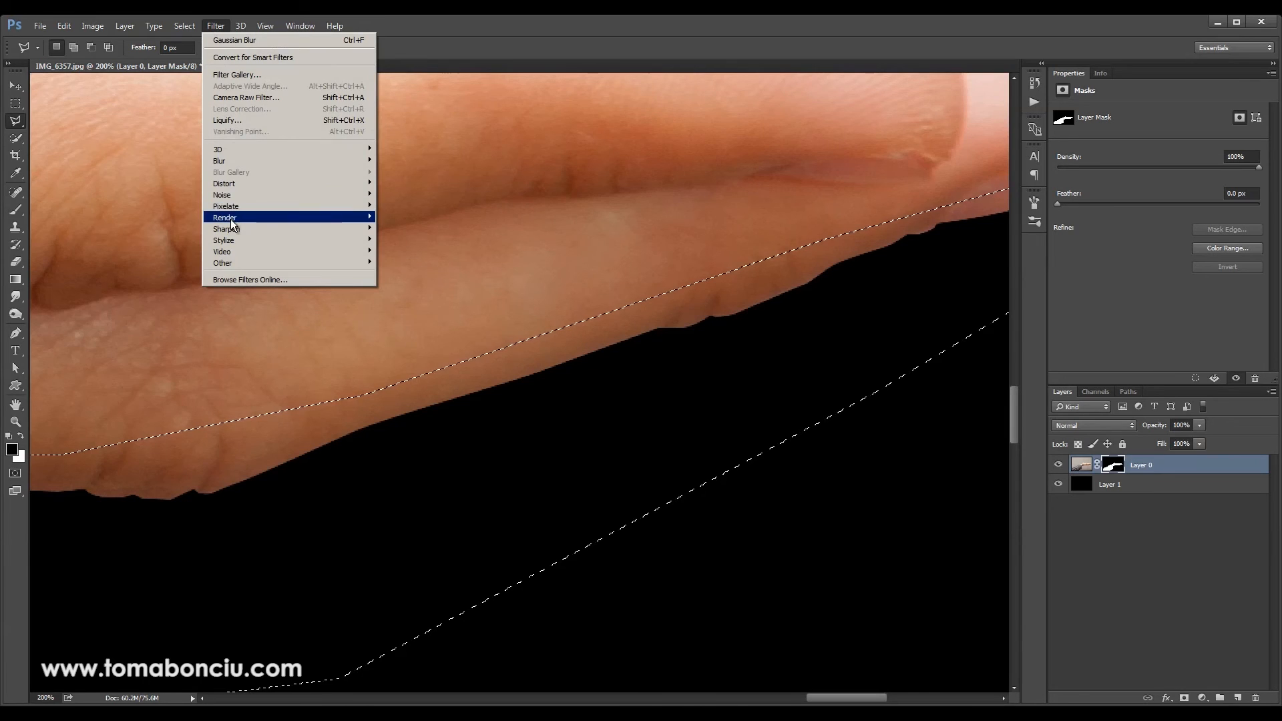
mouse_move(246, 159)
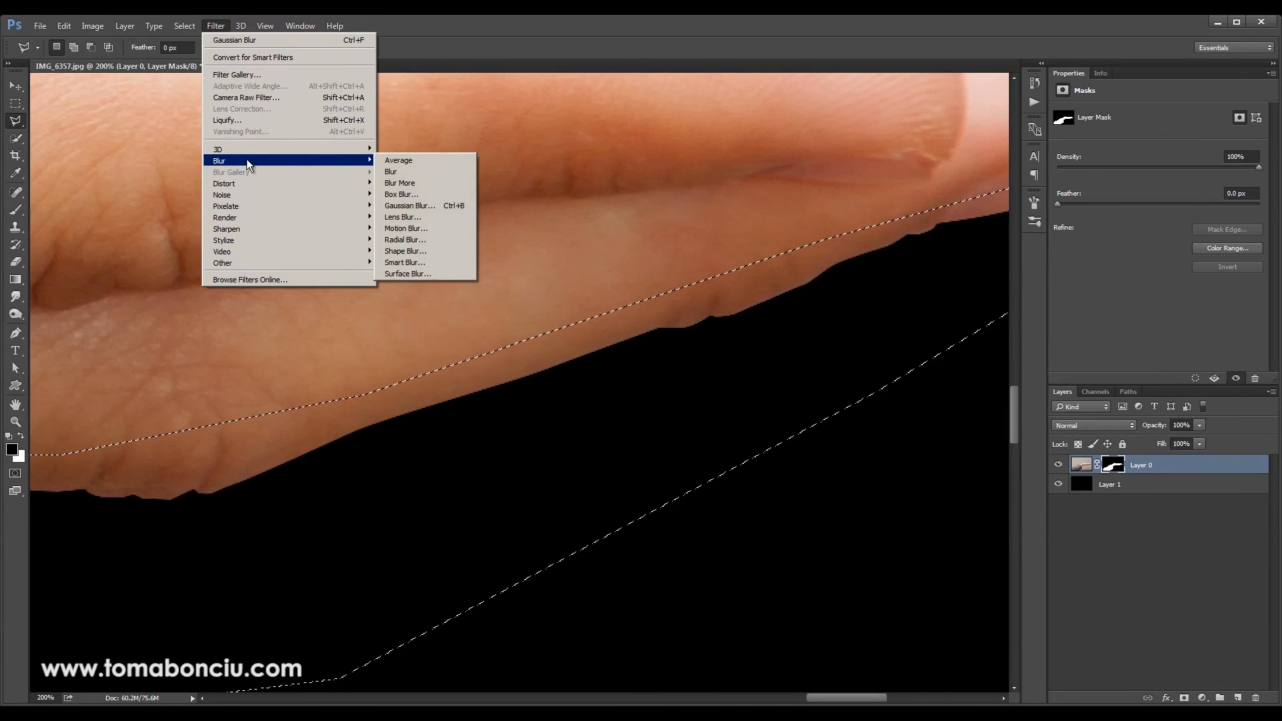
click(408, 205)
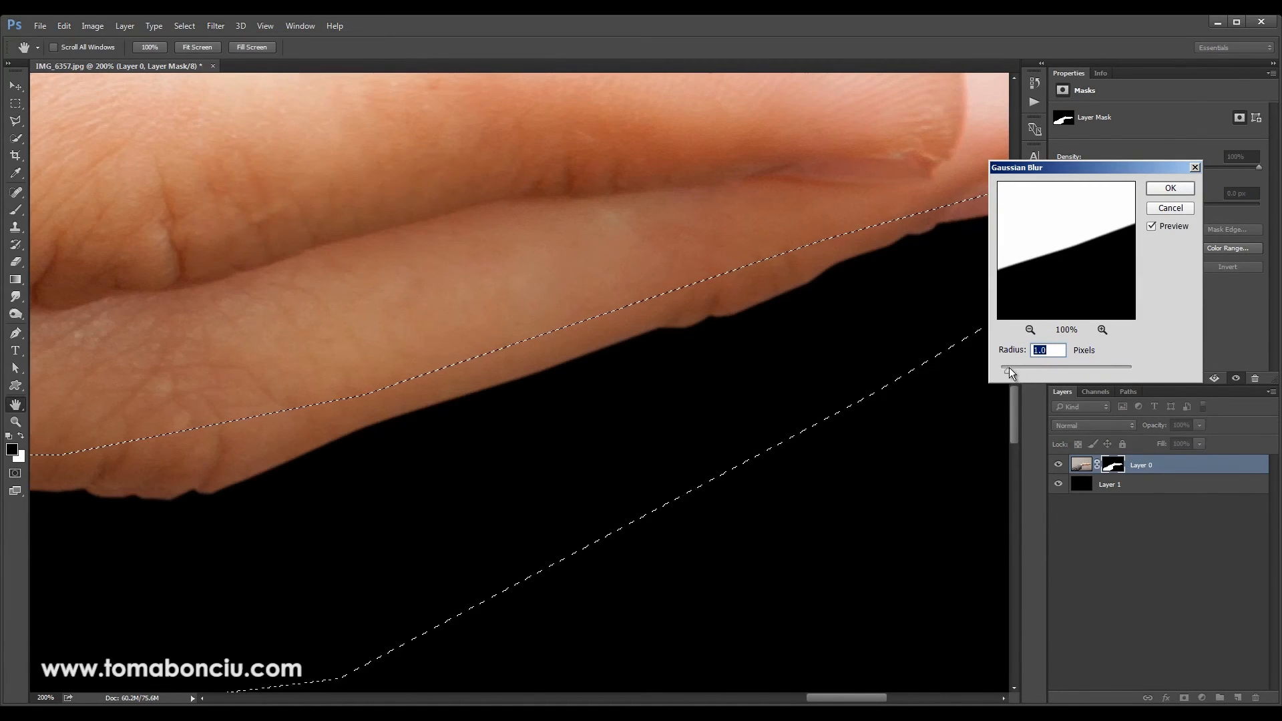
drag(1011, 372, 1018, 374)
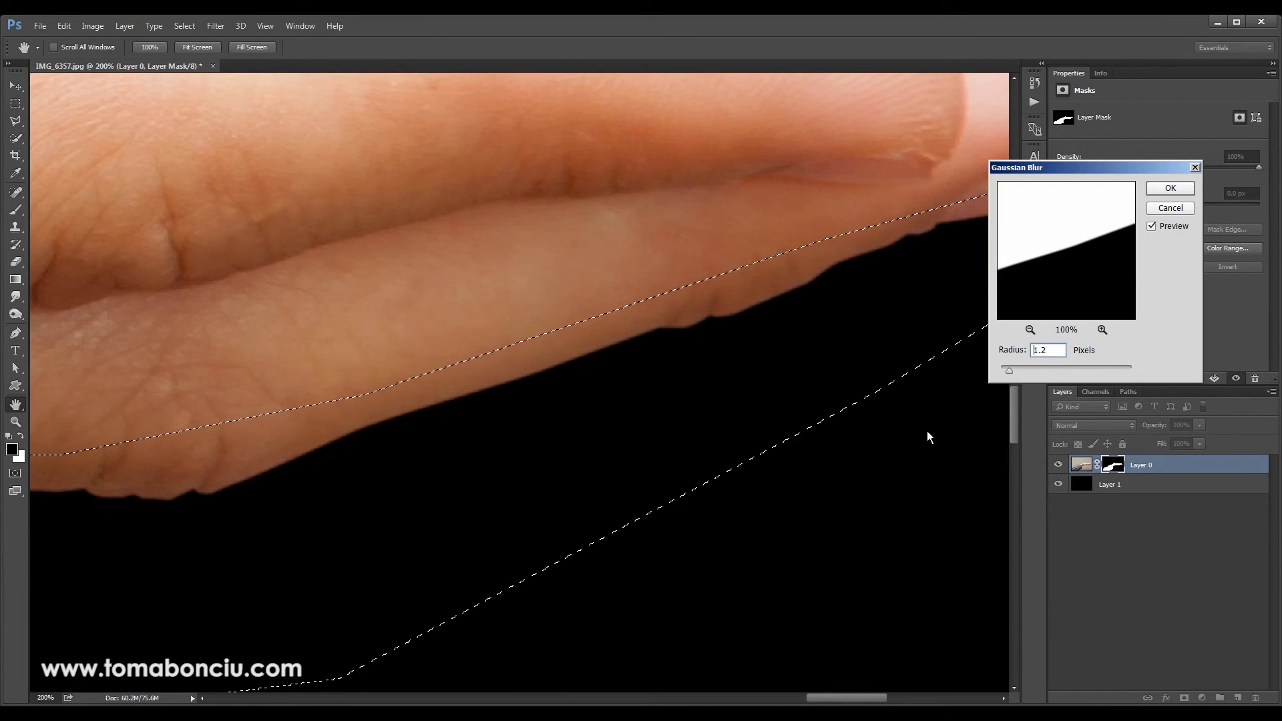
key(Up)
mouse_move(1015, 375)
mouse_down()
mouse_move(1056, 374)
mouse_move(1040, 380)
mouse_up()
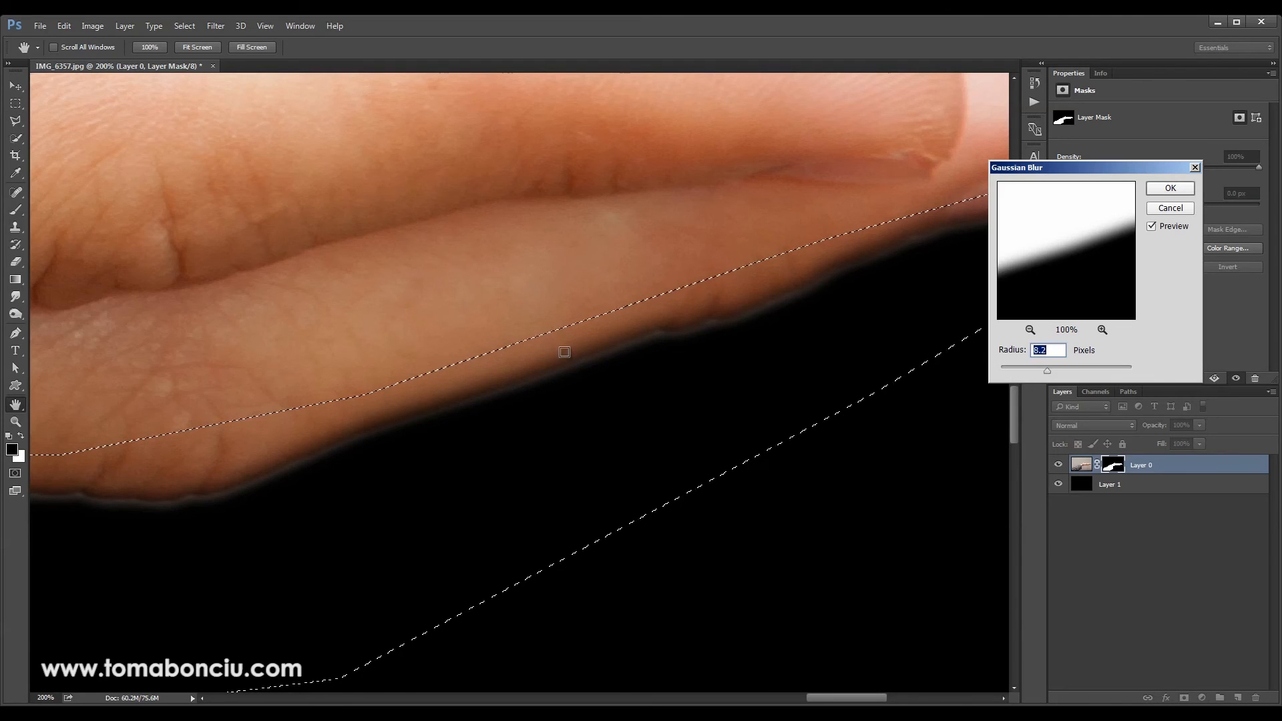
drag(1047, 370, 1011, 372)
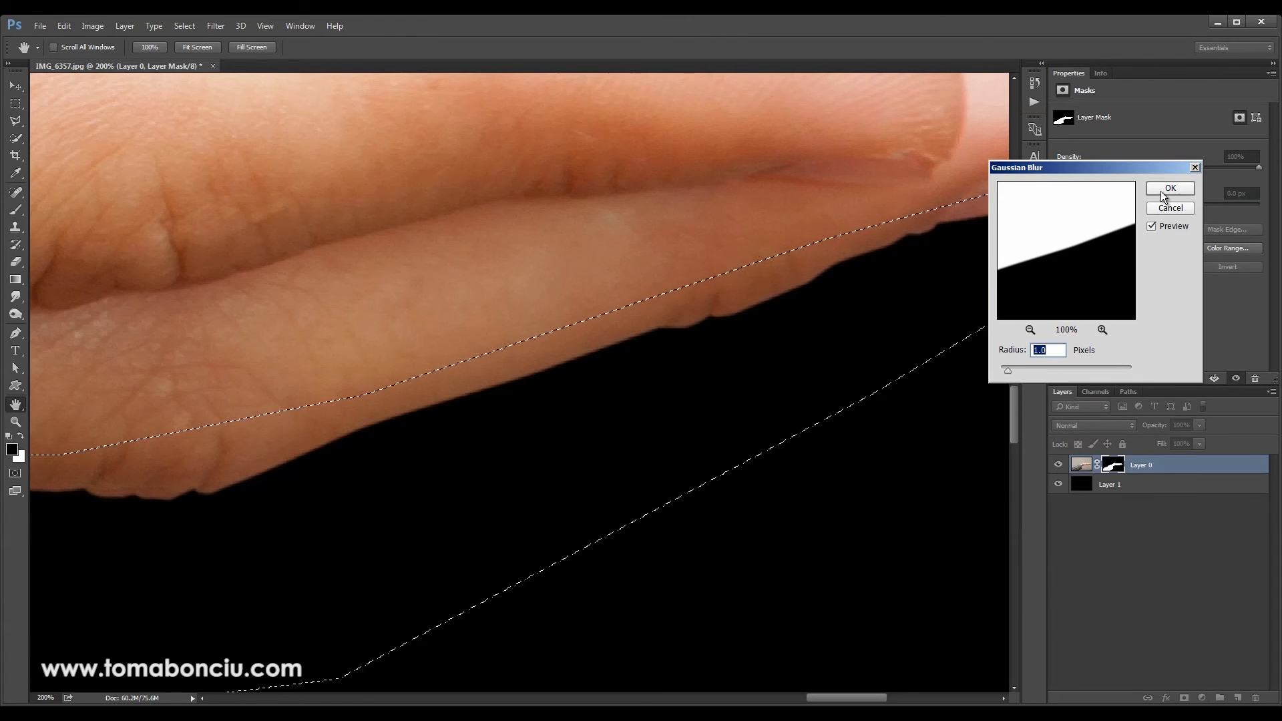
click(1170, 189)
key(ctrl+minus)
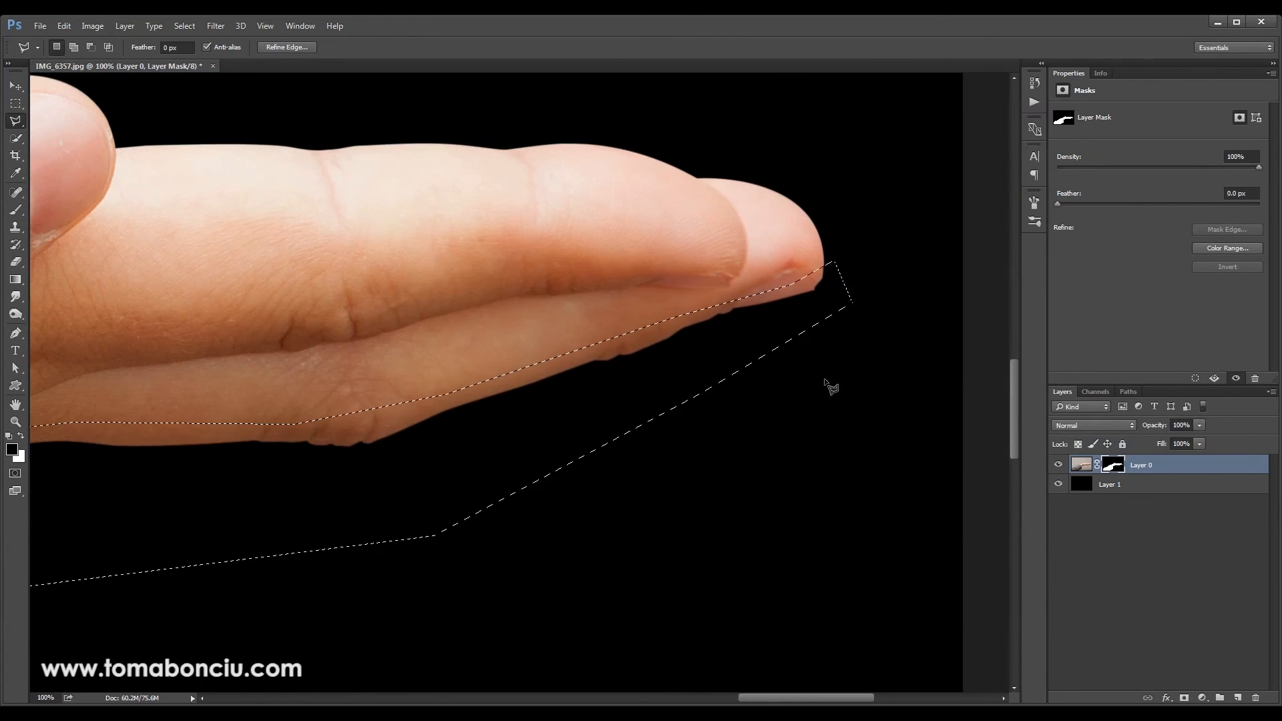
key(ctrl+d)
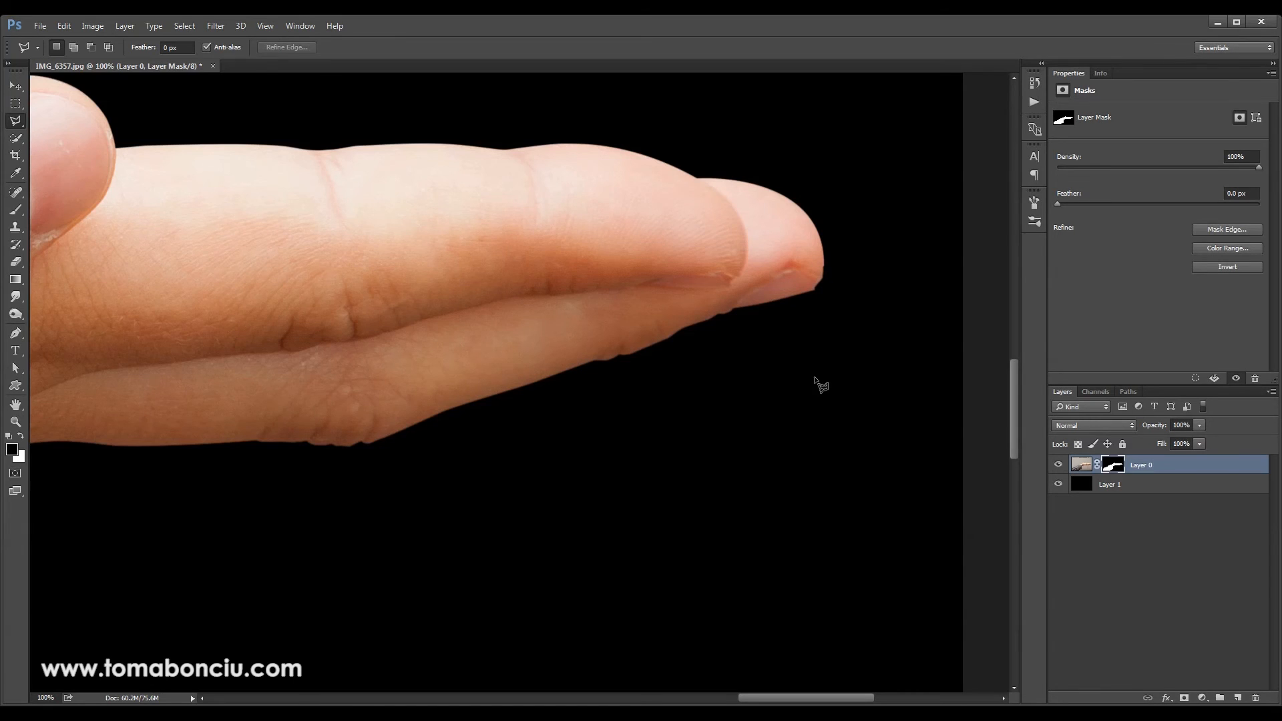
Inspect the hand's lower edge from fingertips to sleeve up close, and check the whole cut-out from farther away
drag(443, 462, 995, 410)
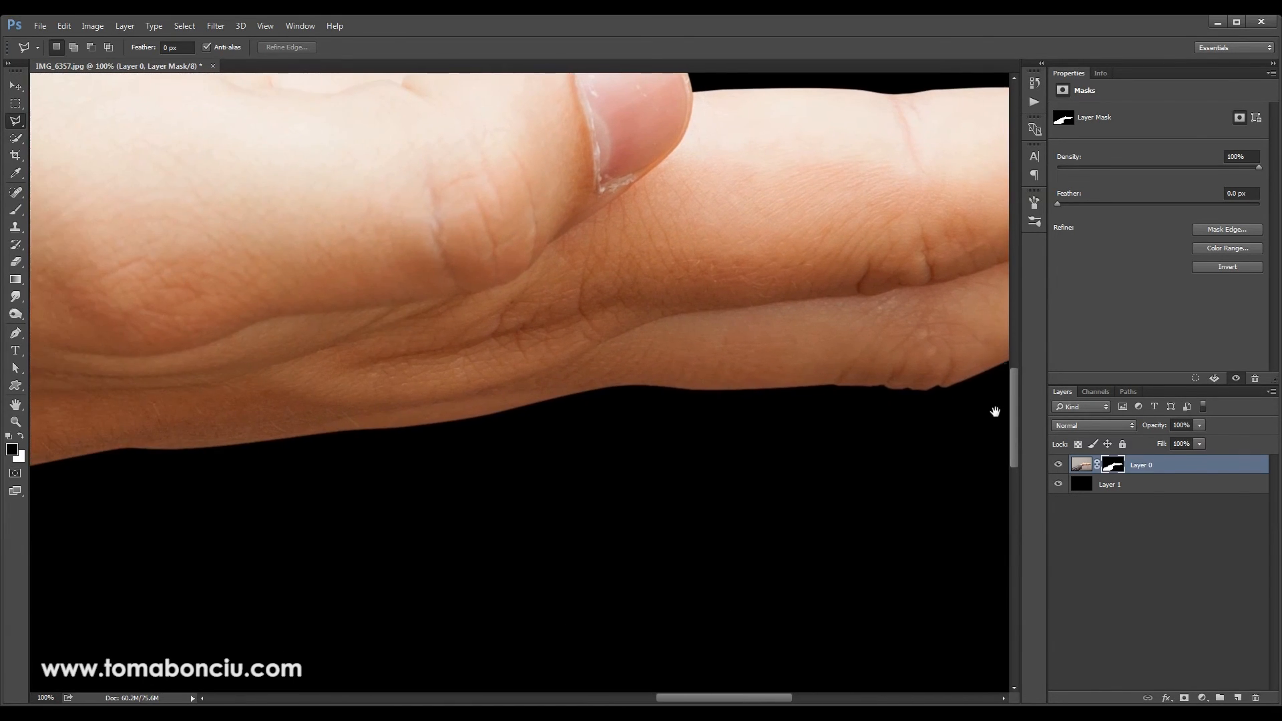
drag(730, 409, 426, 515)
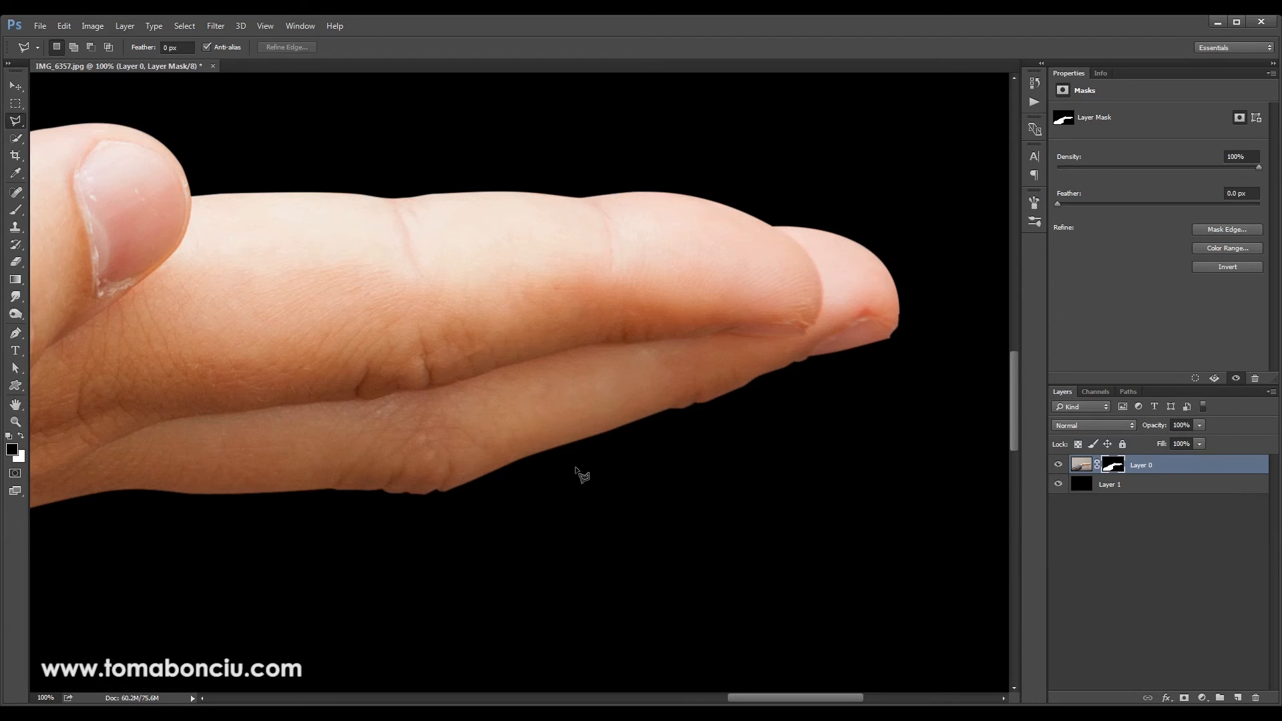
drag(352, 503, 776, 413)
drag(505, 457, 815, 427)
drag(575, 479, 755, 445)
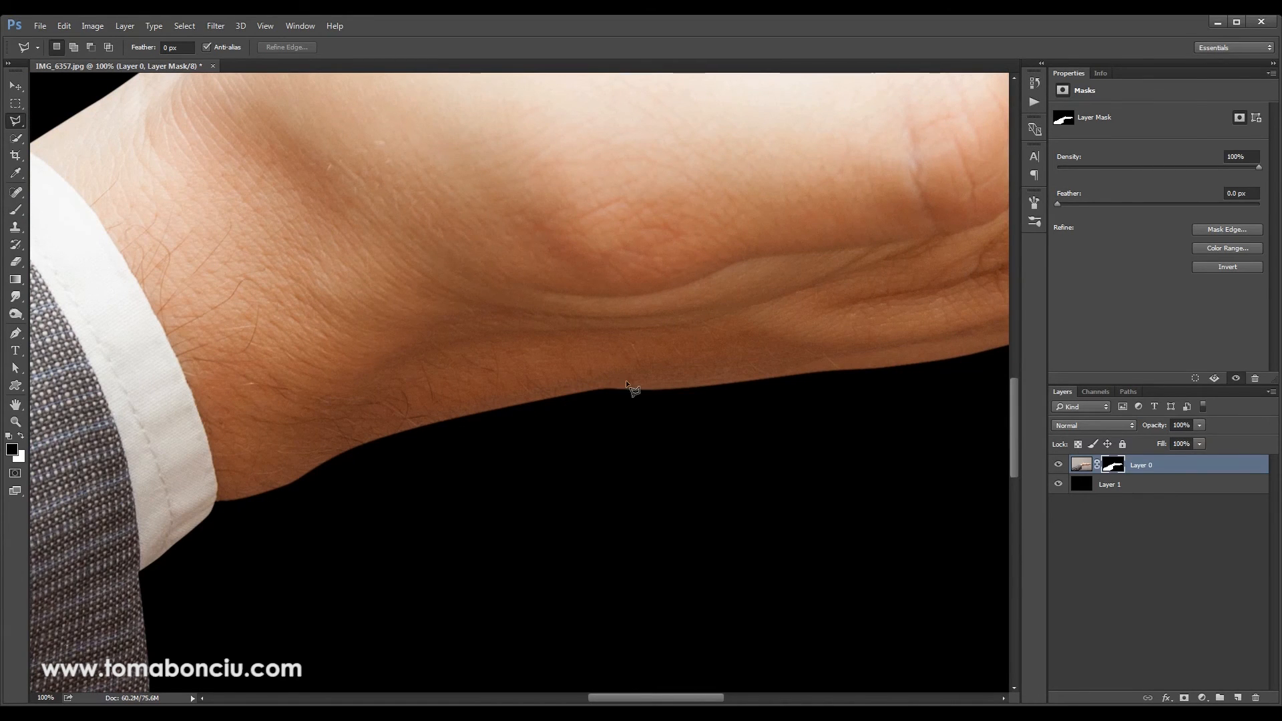
drag(787, 378, 589, 425)
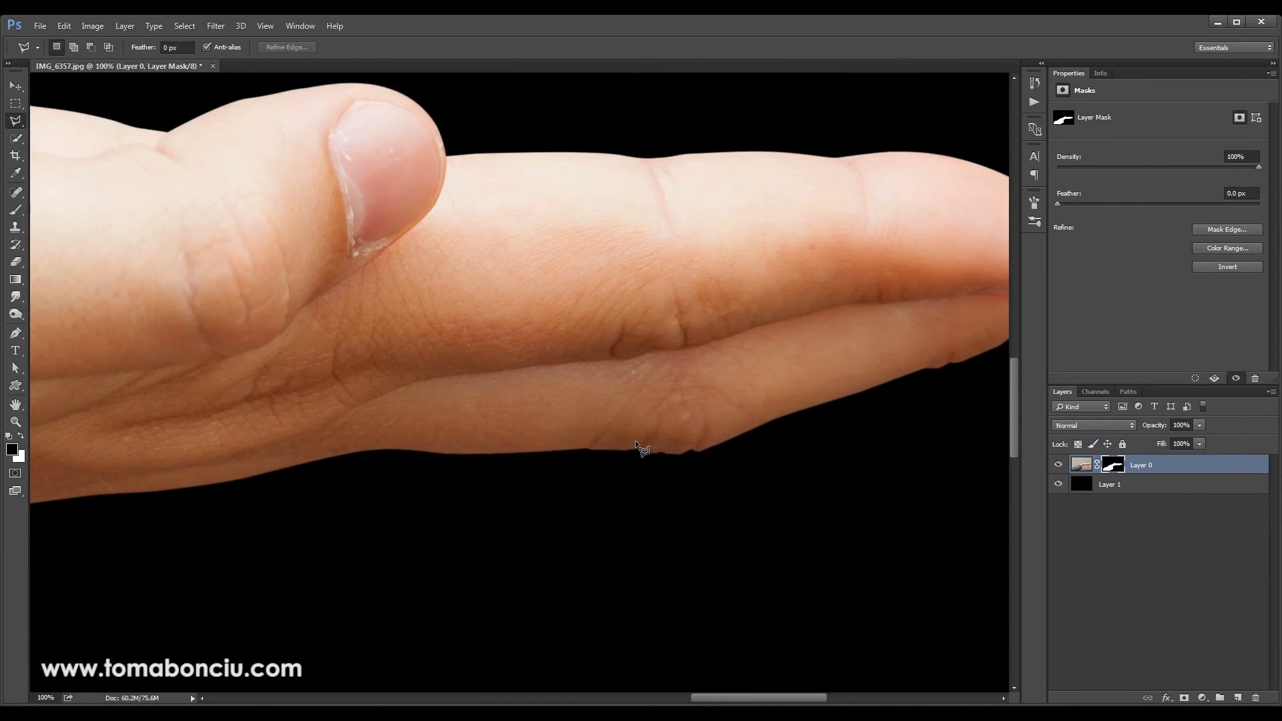
key(ctrl+minus)
key(ctrl+minus)
key(ctrl+minus)
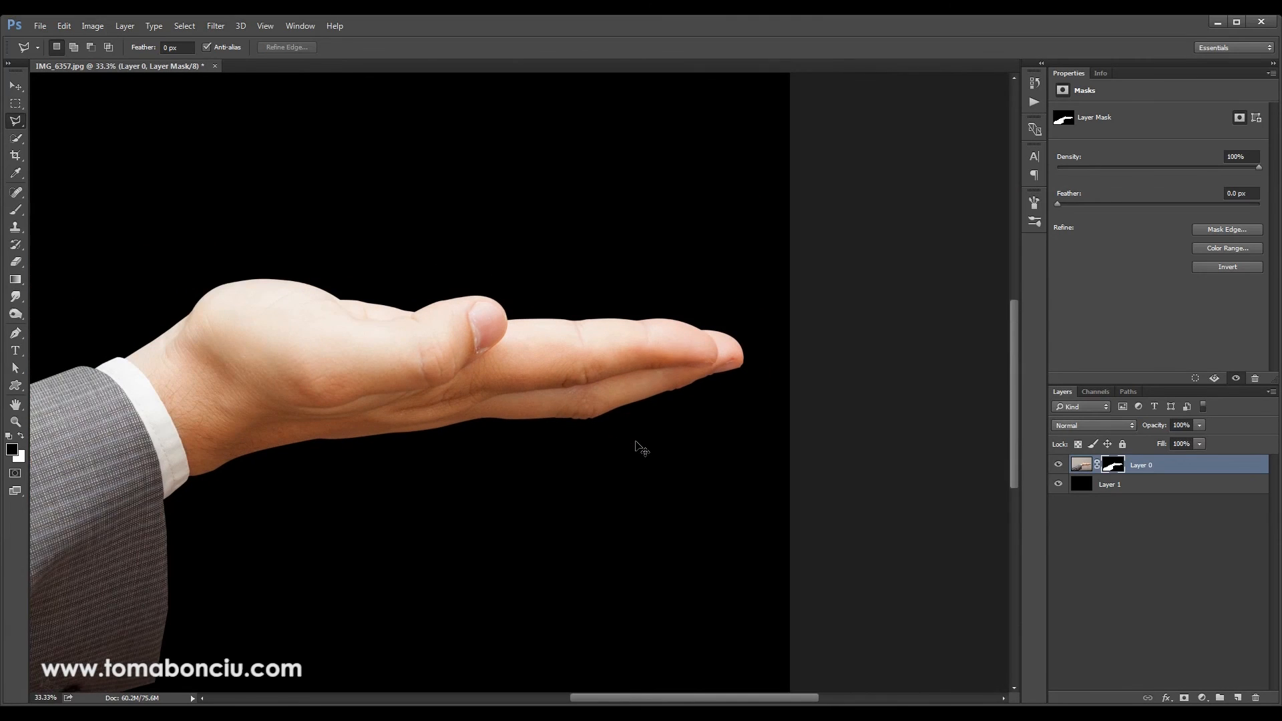
key(ctrl+plus)
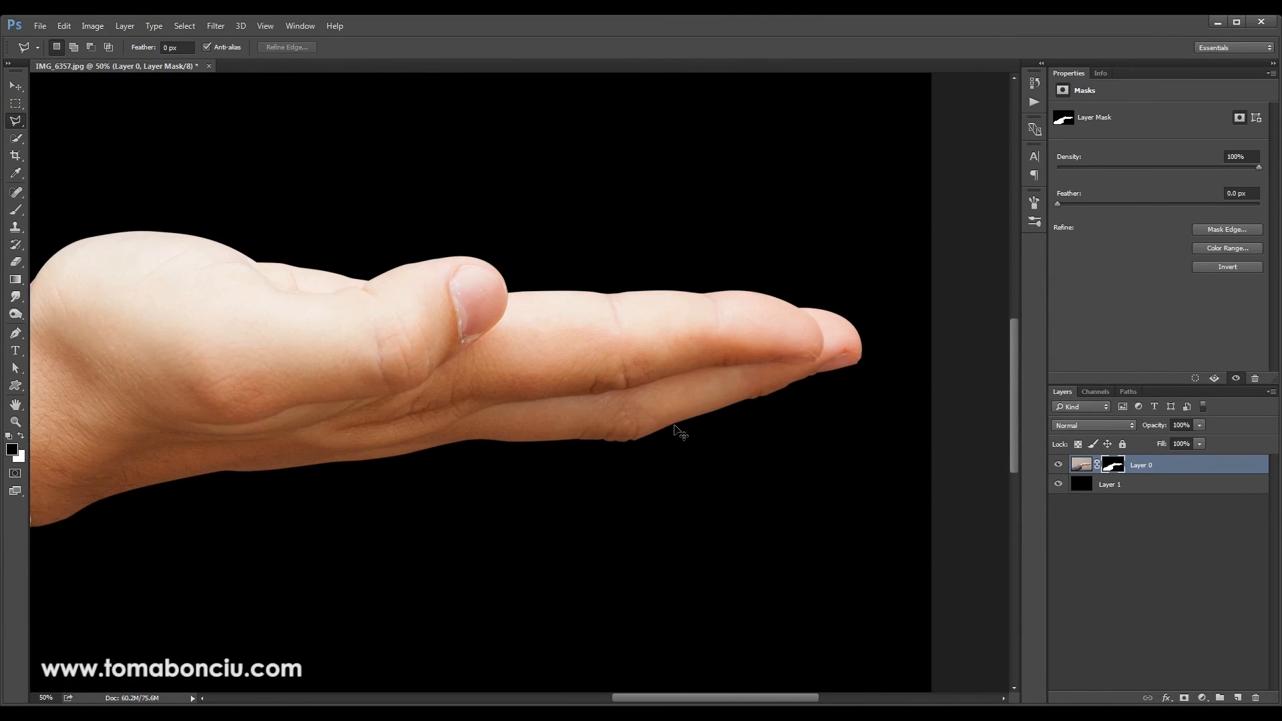